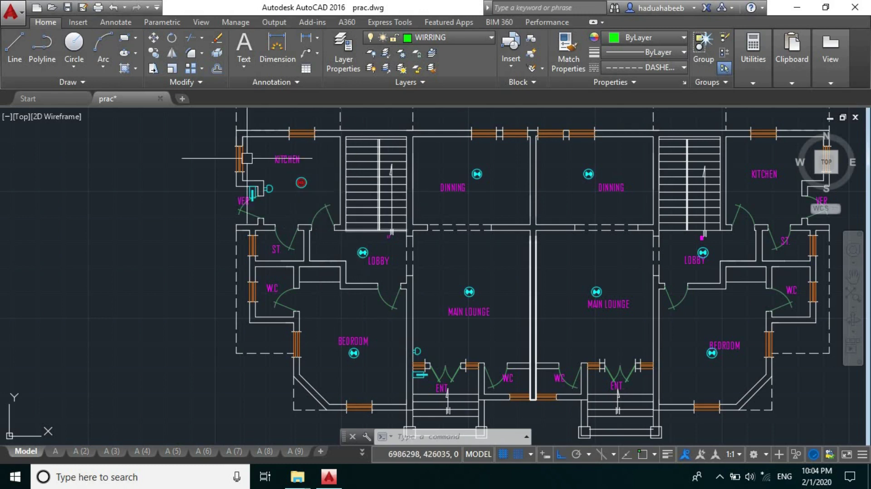
- Examine the ground, first and penthouse floor plans in the framed row of drawings
{"action": "scroll", "coordinate": [348, 226], "scroll_direction": "down", "scroll_amount": 2}
{"action": "scroll", "coordinate": [325, 213], "scroll_direction": "up", "scroll_amount": 4}
{"action": "scroll", "coordinate": [325, 212], "scroll_direction": "down", "scroll_amount": 6}
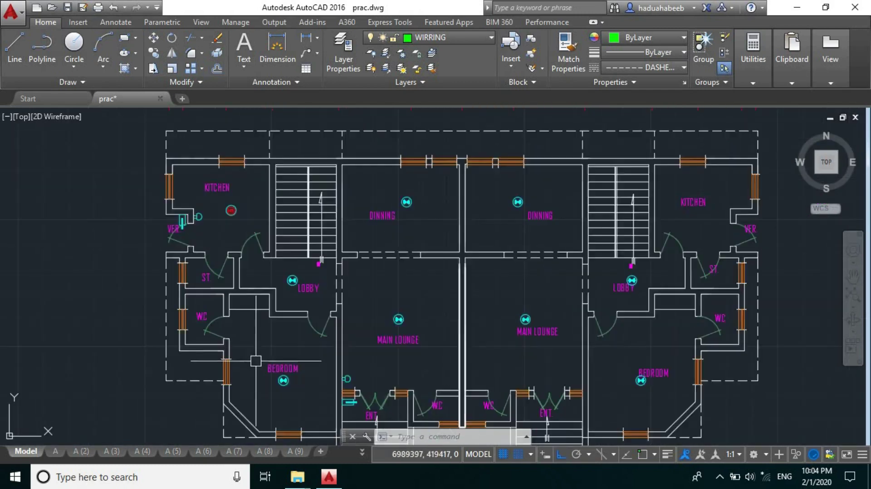
{"action": "scroll", "coordinate": [181, 233], "scroll_direction": "down", "scroll_amount": 3}
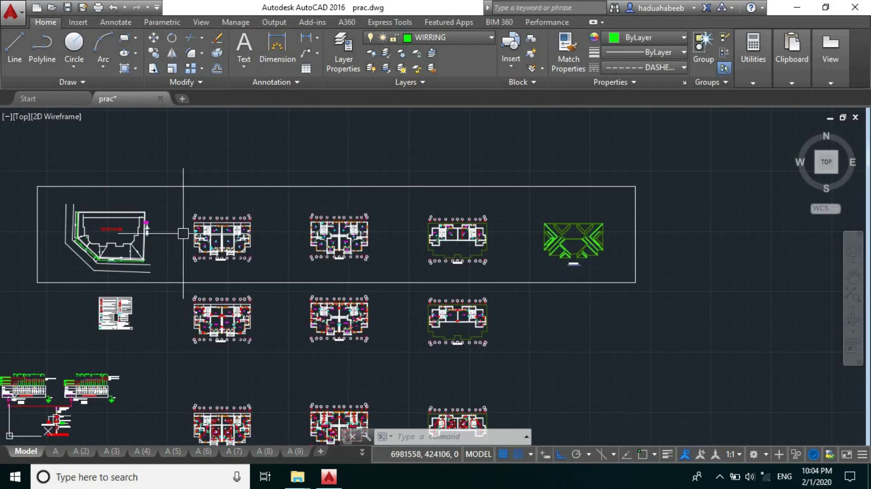
{"action": "scroll", "coordinate": [458, 227], "scroll_direction": "up", "scroll_amount": 3}
{"action": "scroll", "coordinate": [623, 267], "scroll_direction": "down", "scroll_amount": 4}
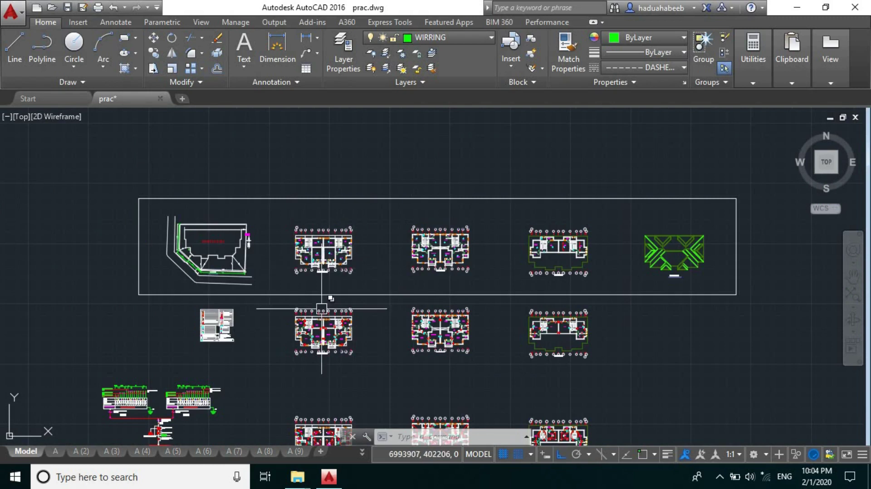
{"action": "scroll", "coordinate": [321, 262], "scroll_direction": "up", "scroll_amount": 3}
{"action": "scroll", "coordinate": [334, 272], "scroll_direction": "down", "scroll_amount": 2}
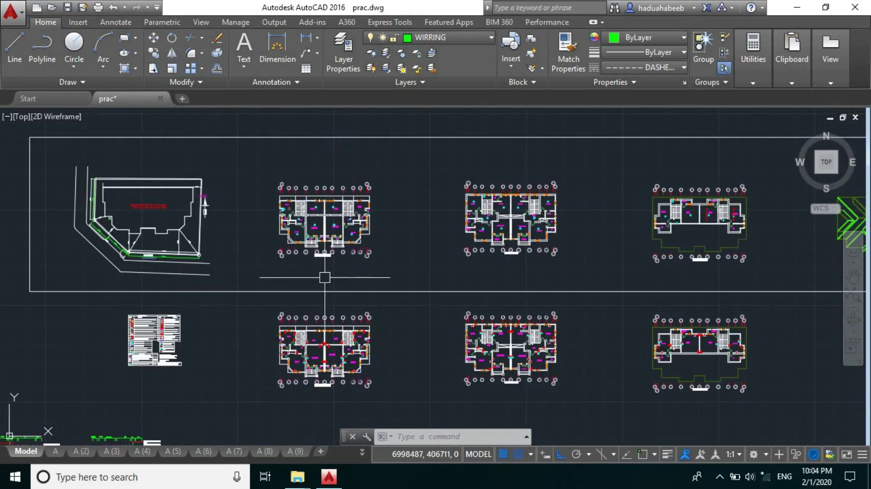
{"action": "scroll", "coordinate": [329, 210], "scroll_direction": "up", "scroll_amount": 2}
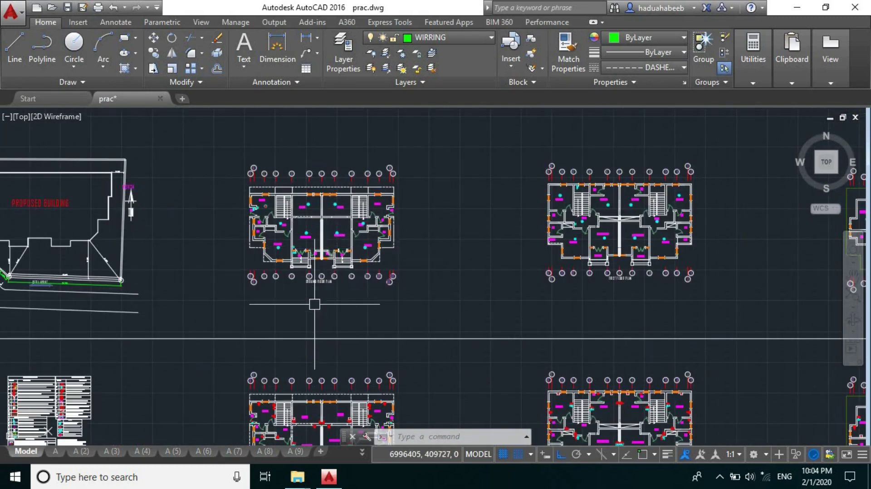
{"action": "scroll", "coordinate": [317, 291], "scroll_direction": "up", "scroll_amount": 4}
{"action": "scroll", "coordinate": [236, 225], "scroll_direction": "down", "scroll_amount": 4}
{"action": "scroll", "coordinate": [443, 204], "scroll_direction": "up", "scroll_amount": 4}
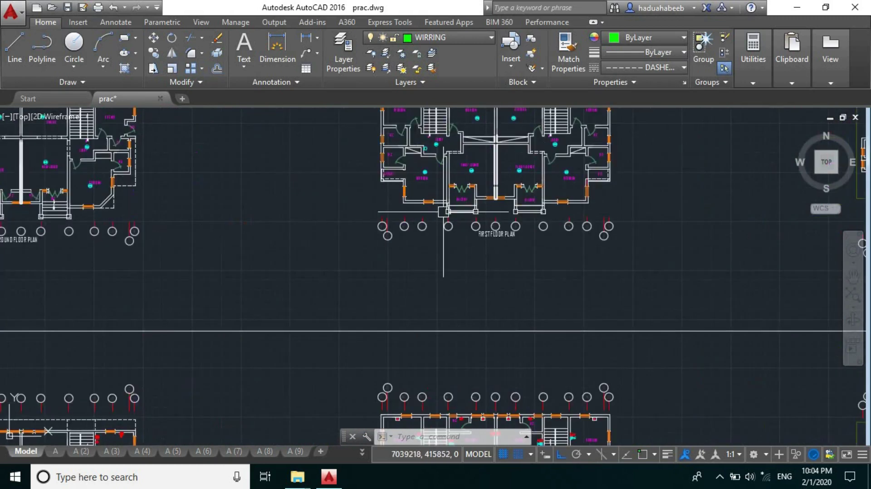
{"action": "scroll", "coordinate": [424, 237], "scroll_direction": "down", "scroll_amount": 5}
{"action": "scroll", "coordinate": [631, 230], "scroll_direction": "up", "scroll_amount": 4}
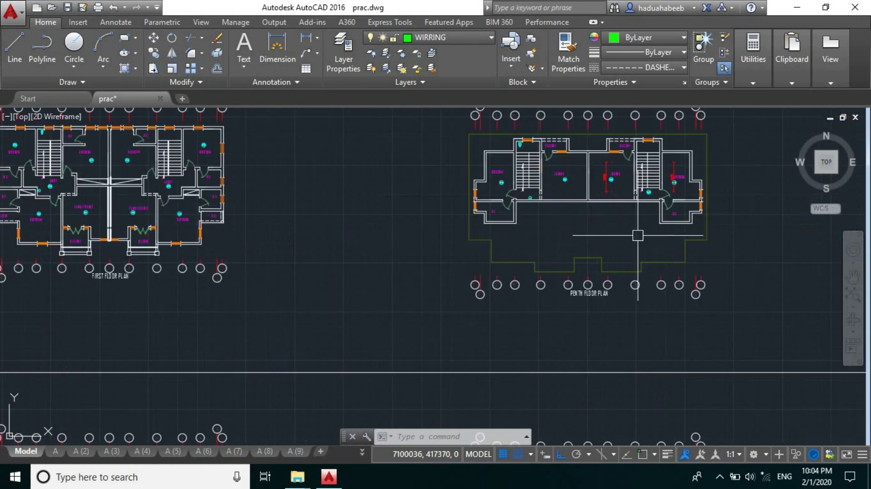
{"action": "scroll", "coordinate": [608, 233], "scroll_direction": "down", "scroll_amount": 4}
{"action": "scroll", "coordinate": [176, 202], "scroll_direction": "up", "scroll_amount": 4}
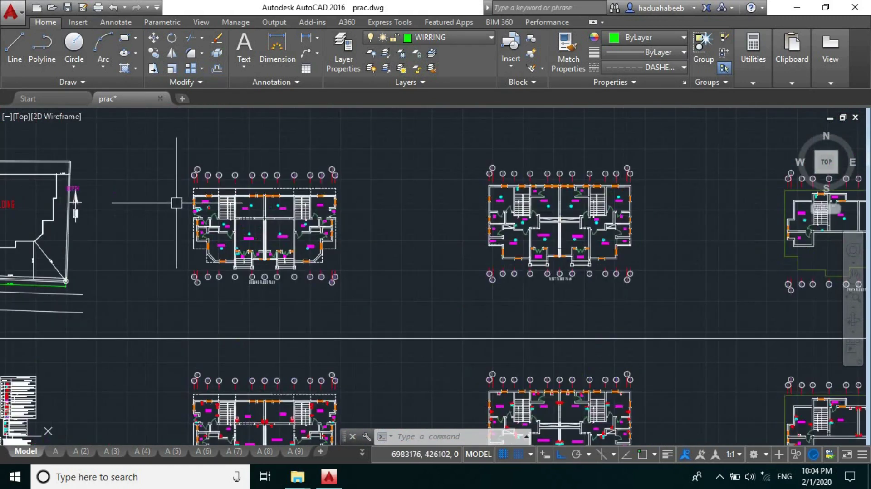
- Review the framed row of drawings, from the site plan and ground floor plan across to the roof plan
{"action": "scroll", "coordinate": [283, 228], "scroll_direction": "down", "scroll_amount": 6}
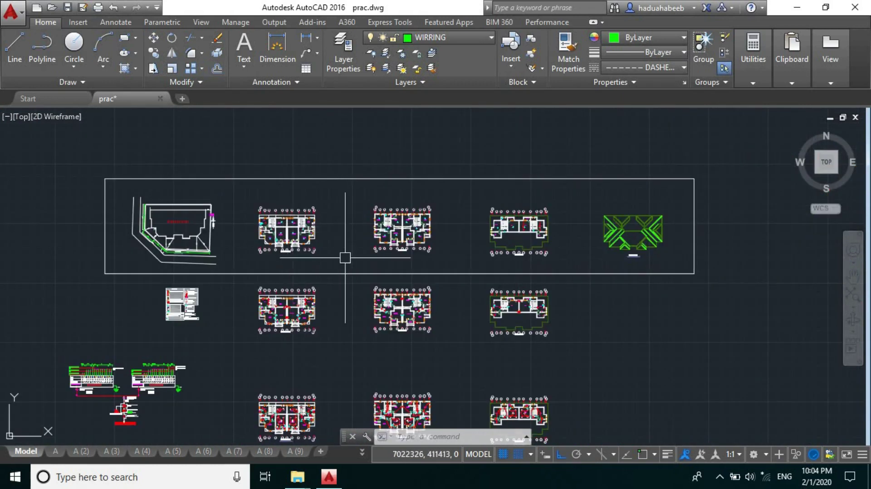
{"action": "scroll", "coordinate": [405, 249], "scroll_direction": "up", "scroll_amount": 4}
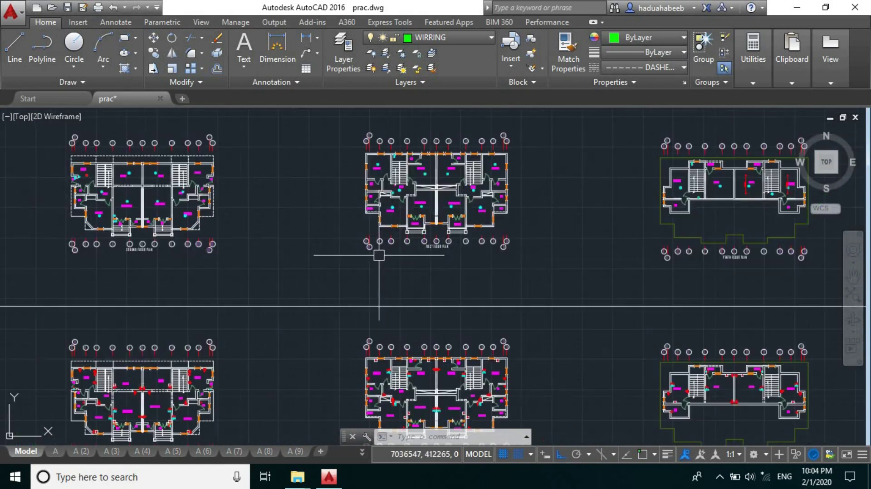
{"action": "scroll", "coordinate": [272, 285], "scroll_direction": "down", "scroll_amount": 4}
{"action": "scroll", "coordinate": [241, 254], "scroll_direction": "up", "scroll_amount": 1}
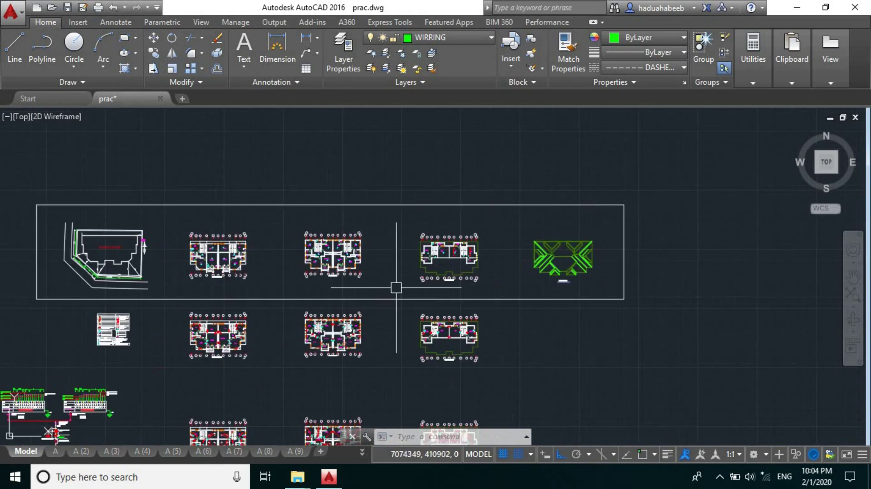
{"action": "scroll", "coordinate": [127, 254], "scroll_direction": "up", "scroll_amount": 4}
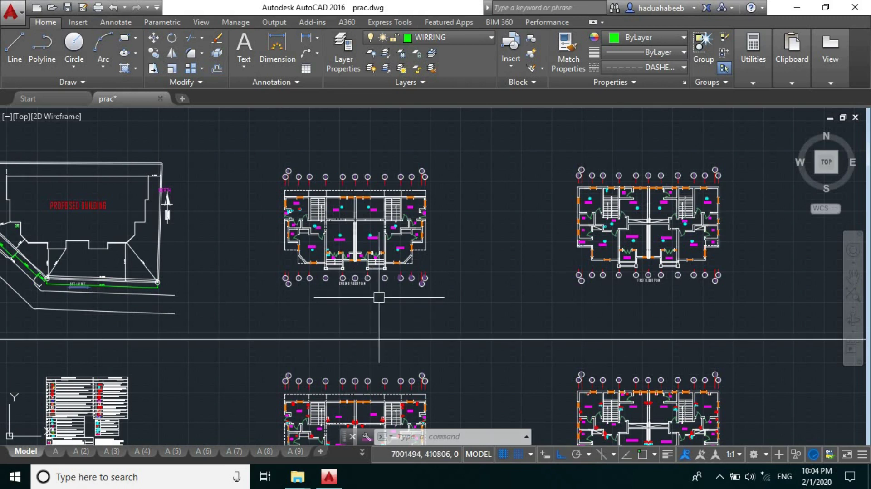
{"action": "scroll", "coordinate": [369, 295], "scroll_direction": "up", "scroll_amount": 5}
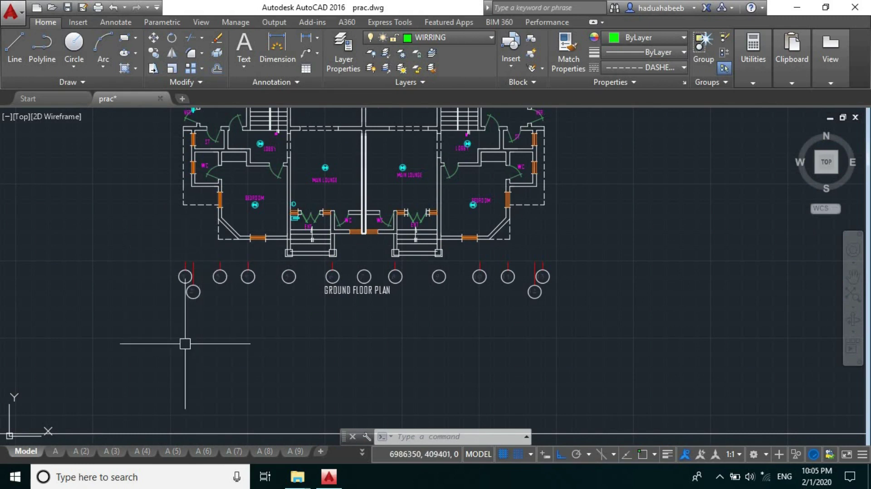
{"action": "scroll", "coordinate": [182, 345], "scroll_direction": "down", "scroll_amount": 2}
{"action": "middle_click_drag", "start_coordinate": [590, 272], "coordinate": [136, 281]}
{"action": "scroll", "coordinate": [436, 272], "scroll_direction": "up", "scroll_amount": 2}
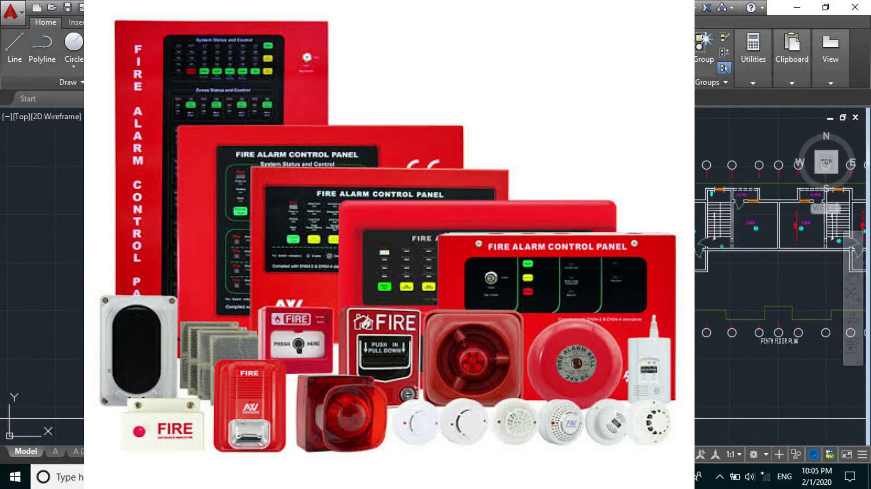
{"action": "scroll", "coordinate": [439, 305], "scroll_direction": "down", "scroll_amount": 2}
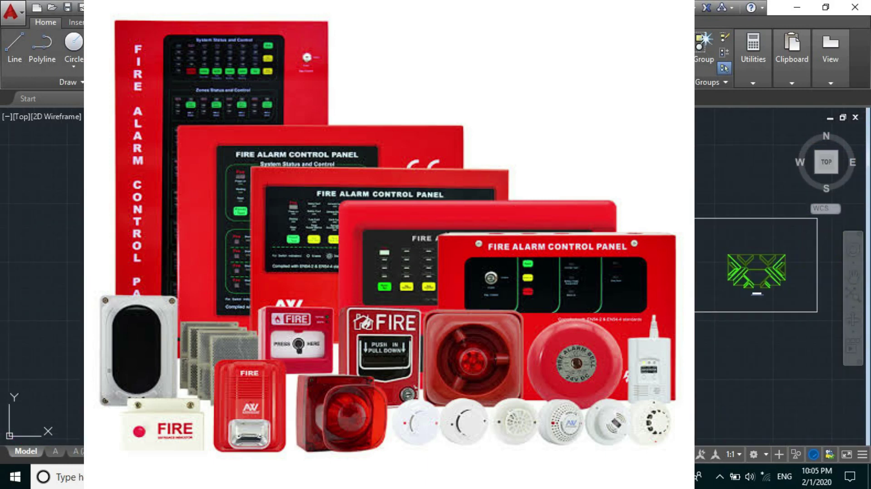
{"action": "scroll", "coordinate": [439, 306], "scroll_direction": "down", "scroll_amount": 1}
{"action": "scroll", "coordinate": [317, 286], "scroll_direction": "up", "scroll_amount": 2}
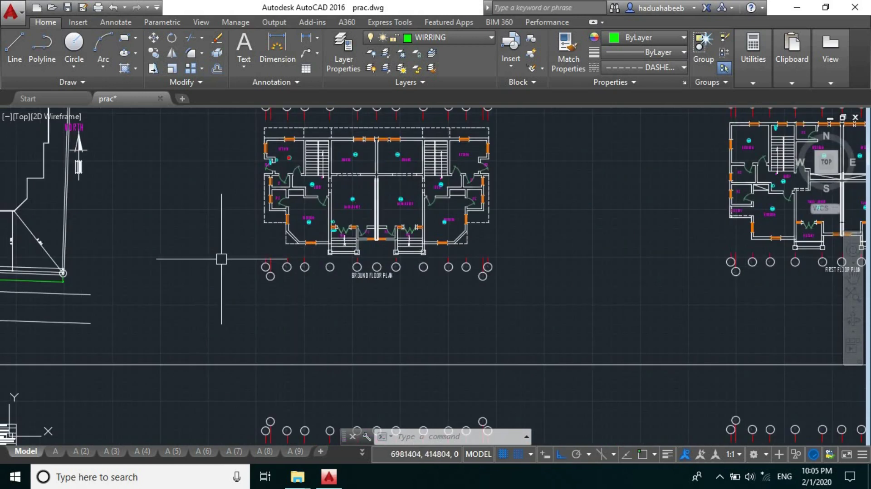
- Inspect the full set of drawings, the penthouse floor plan and the layout of the first floor plan
{"action": "scroll", "coordinate": [418, 270], "scroll_direction": "down", "scroll_amount": 3}
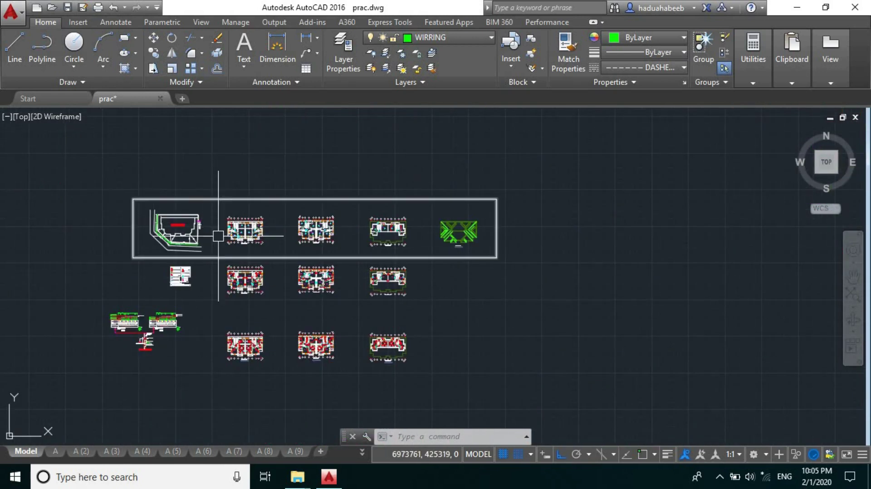
{"action": "scroll", "coordinate": [263, 249], "scroll_direction": "up", "scroll_amount": 2}
{"action": "scroll", "coordinate": [631, 148], "scroll_direction": "up", "scroll_amount": 1}
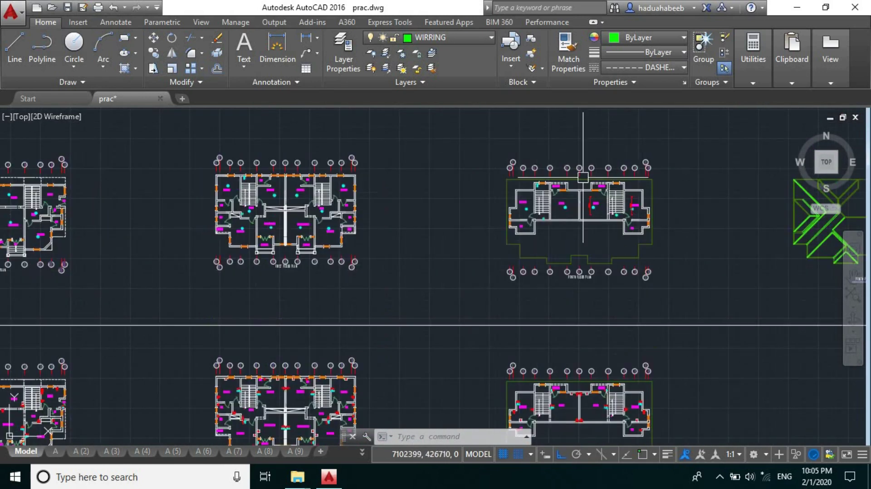
{"action": "scroll", "coordinate": [609, 196], "scroll_direction": "up", "scroll_amount": 1}
{"action": "scroll", "coordinate": [626, 216], "scroll_direction": "down", "scroll_amount": 4}
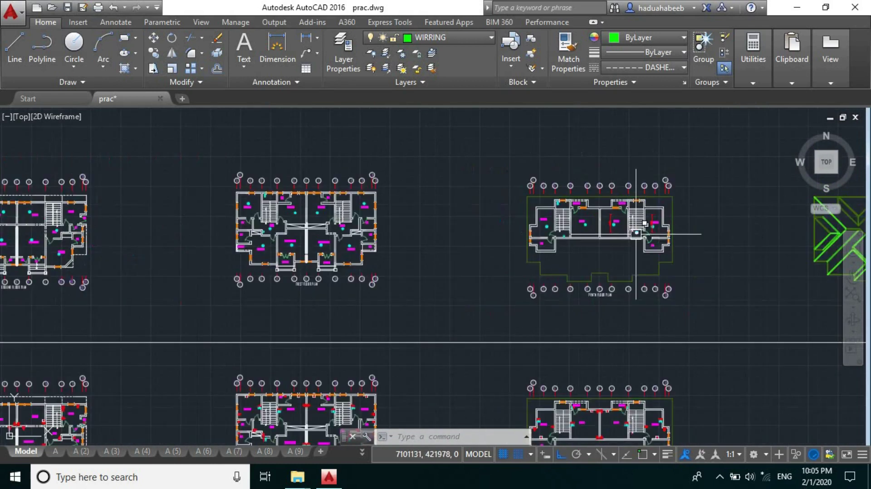
{"action": "scroll", "coordinate": [435, 245], "scroll_direction": "up", "scroll_amount": 5}
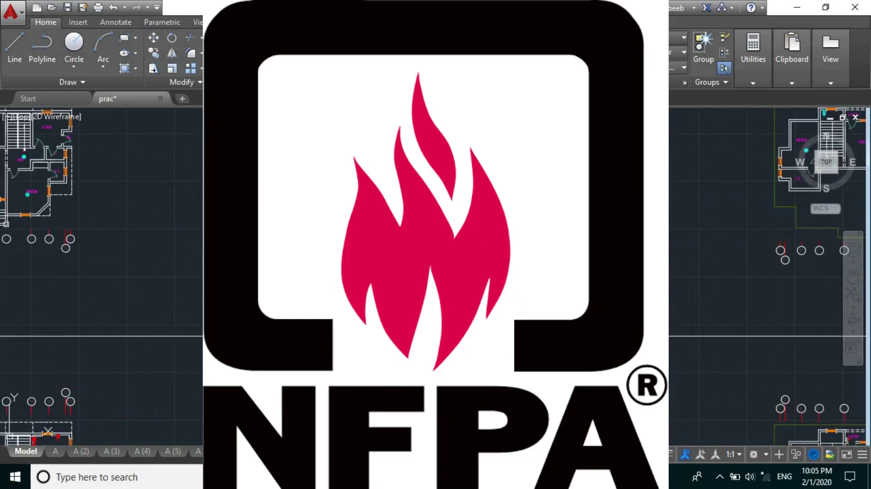
{"action": "scroll", "coordinate": [435, 245], "scroll_direction": "down", "scroll_amount": 3}
{"action": "scroll", "coordinate": [436, 244], "scroll_direction": "up", "scroll_amount": 3}
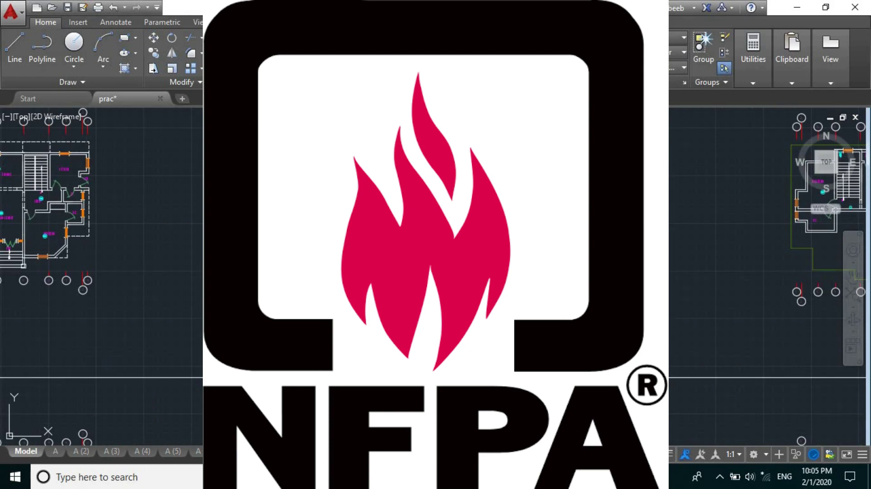
{"action": "scroll", "coordinate": [435, 245], "scroll_direction": "up", "scroll_amount": 3}
{"action": "middle_click_drag", "start_coordinate": [436, 245], "coordinate": [426, 253]}
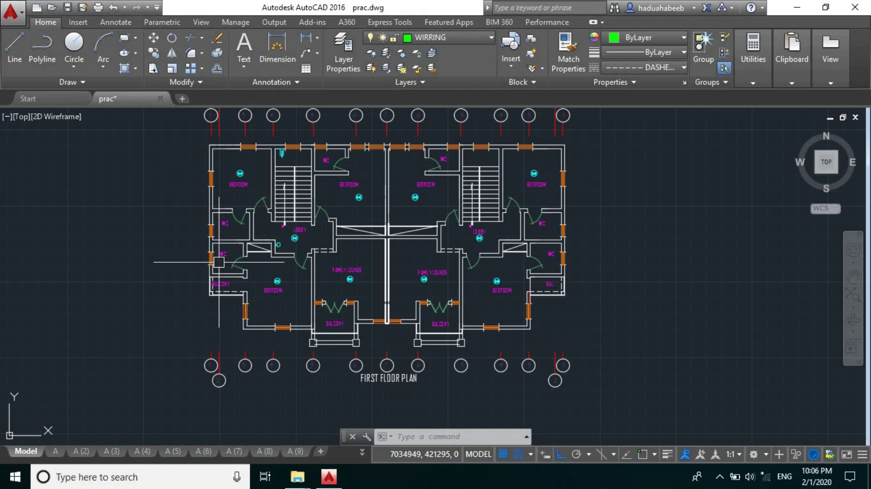
- Start an AREA measurement of the first floor's western unit at the northwest bedroom's inner corner, extending it to the central party wall
{"action": "scroll", "coordinate": [219, 262], "scroll_direction": "down", "scroll_amount": 3}
{"action": "scroll", "coordinate": [346, 246], "scroll_direction": "up", "scroll_amount": 4}
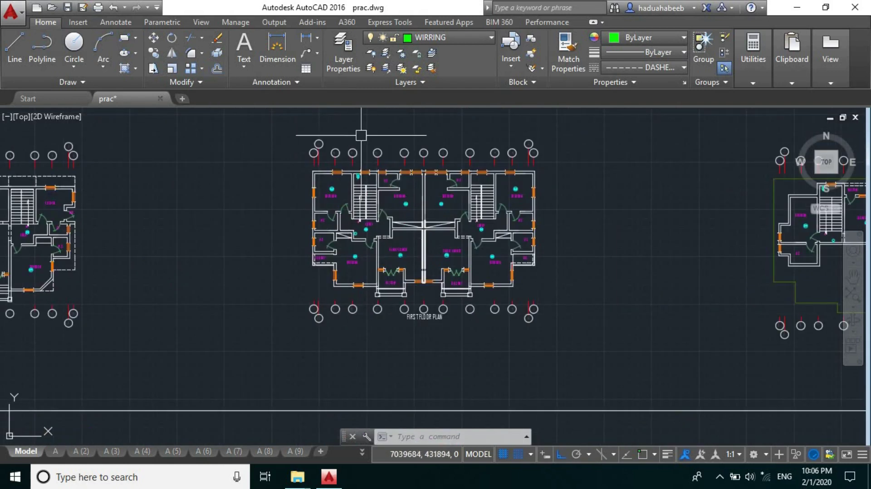
{"action": "scroll", "coordinate": [365, 236], "scroll_direction": "up", "scroll_amount": 2}
{"action": "scroll", "coordinate": [242, 212], "scroll_direction": "up", "scroll_amount": 3}
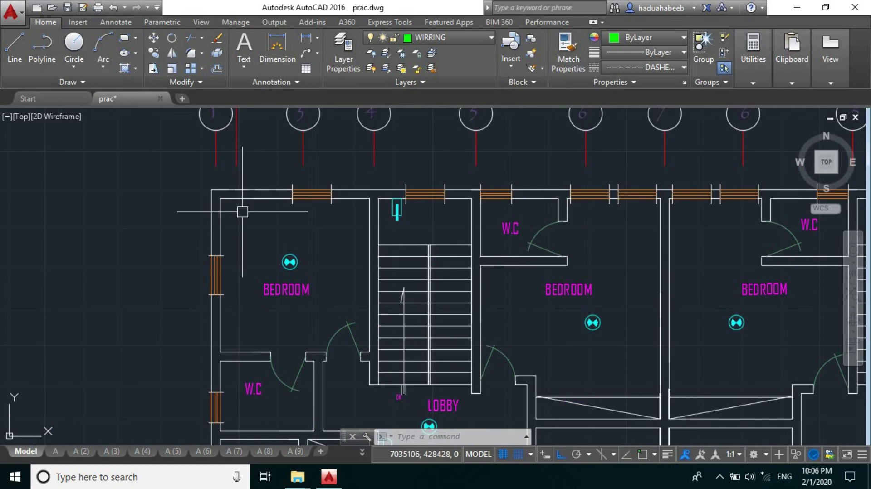
{"action": "left_click", "coordinate": [242, 211]}
{"action": "key", "text": "Escape"}
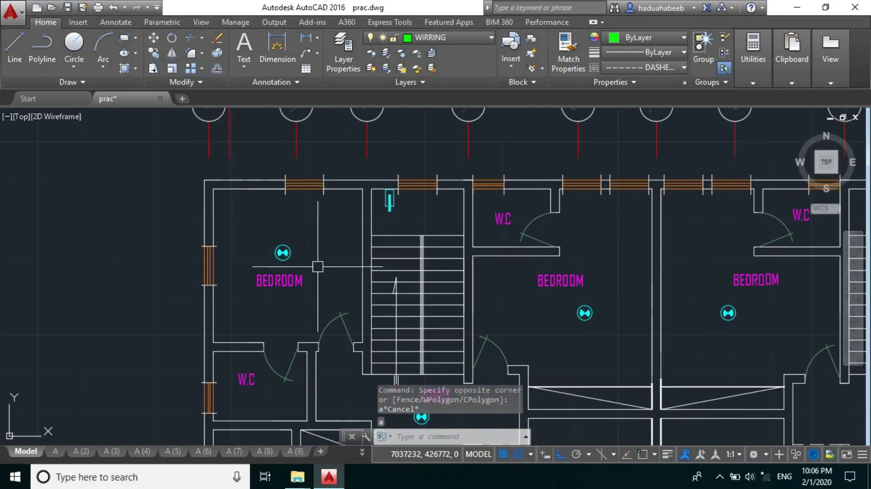
{"action": "type", "text": "area"}
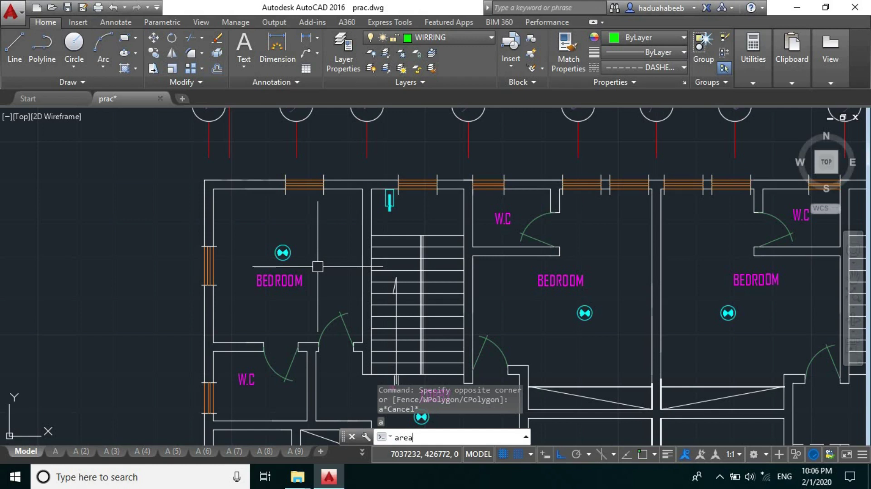
{"action": "key", "text": "Return"}
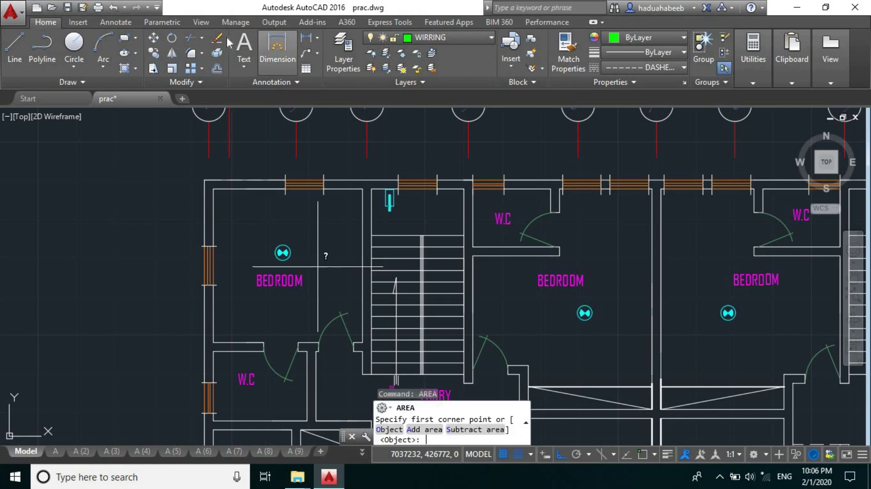
{"action": "left_click", "coordinate": [213, 188]}
{"action": "left_click", "coordinate": [649, 192]}
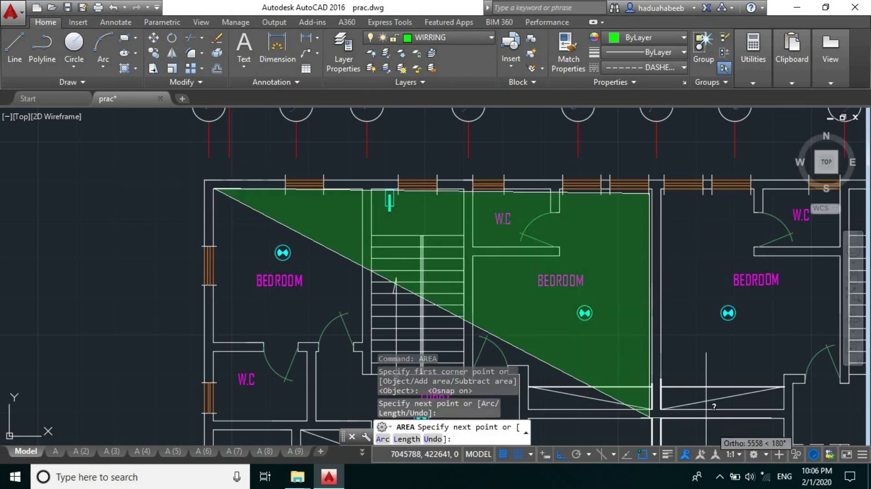
- Extend the area boundary down the central party wall to the family lounge's southeast inner corner
{"action": "scroll", "coordinate": [607, 136], "scroll_direction": "down", "scroll_amount": 5}
{"action": "scroll", "coordinate": [626, 345], "scroll_direction": "up", "scroll_amount": 7}
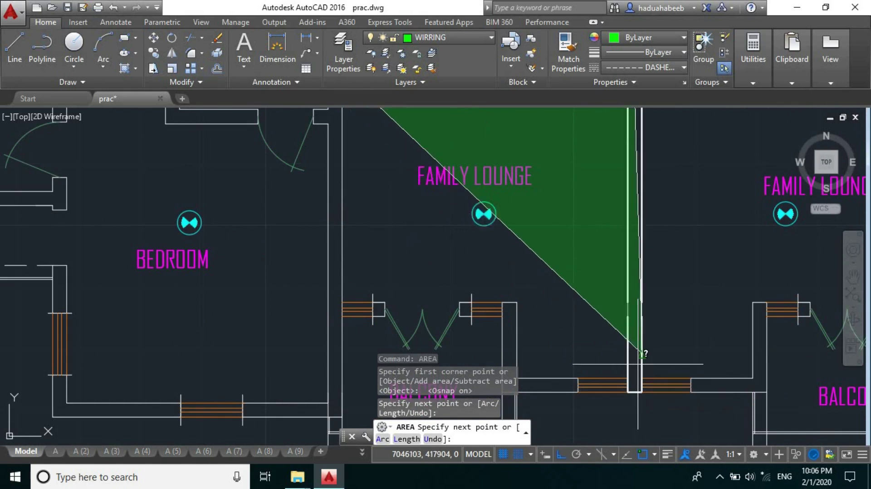
{"action": "left_click", "coordinate": [624, 377]}
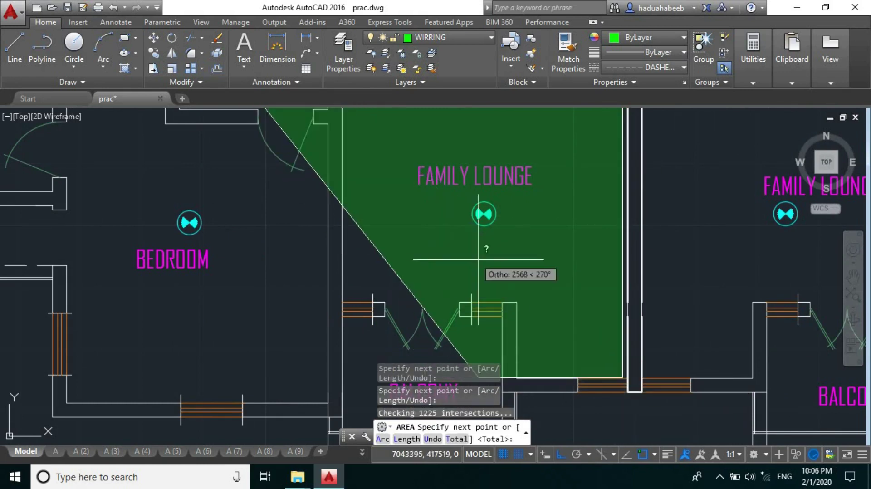
- Turn Ortho off and trace the area boundary along the family lounge's south wall and around its balcony recess
{"action": "scroll", "coordinate": [475, 257], "scroll_direction": "down", "scroll_amount": 4}
{"action": "scroll", "coordinate": [504, 313], "scroll_direction": "up", "scroll_amount": 3}
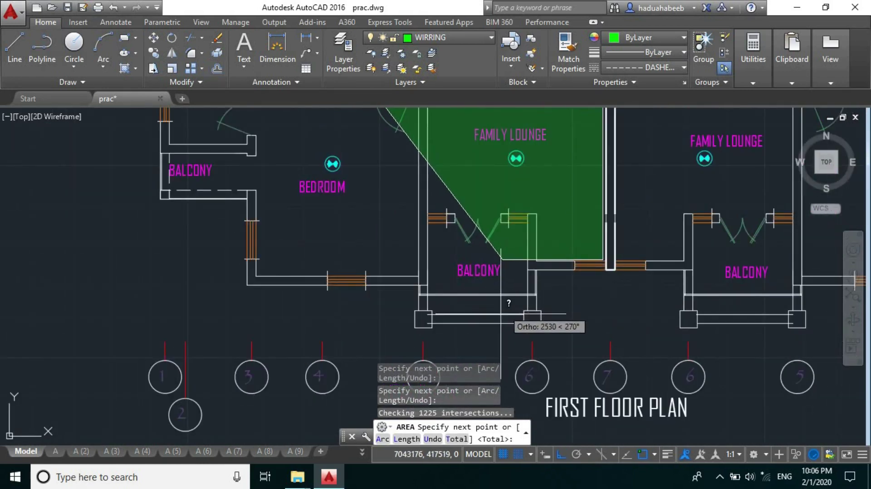
{"action": "key", "text": "F8"}
{"action": "scroll", "coordinate": [539, 260], "scroll_direction": "up", "scroll_amount": 2}
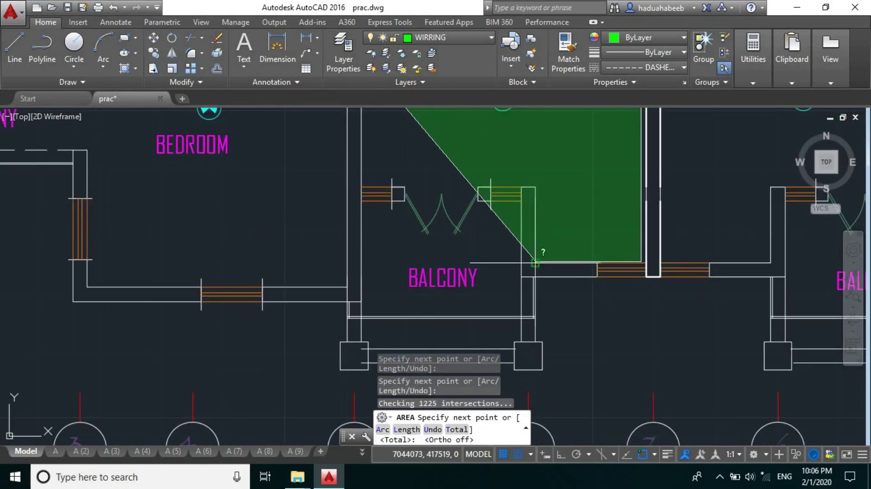
{"action": "left_click", "coordinate": [535, 263]}
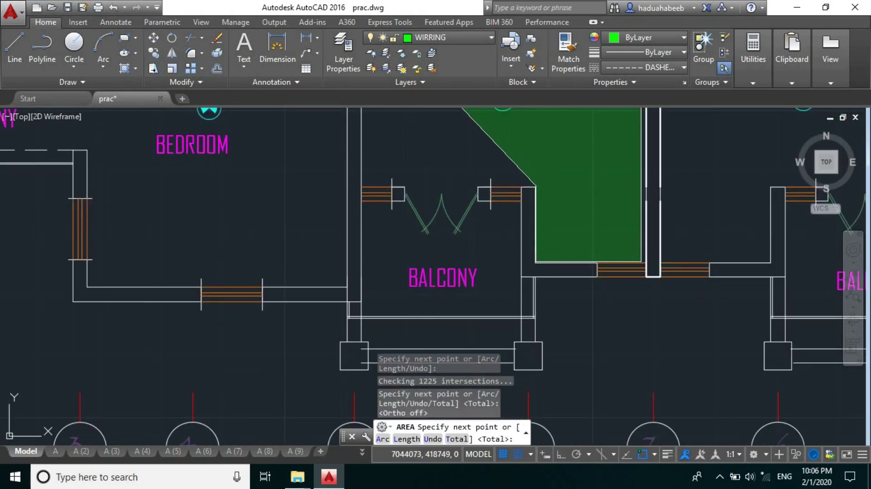
{"action": "left_click", "coordinate": [535, 185]}
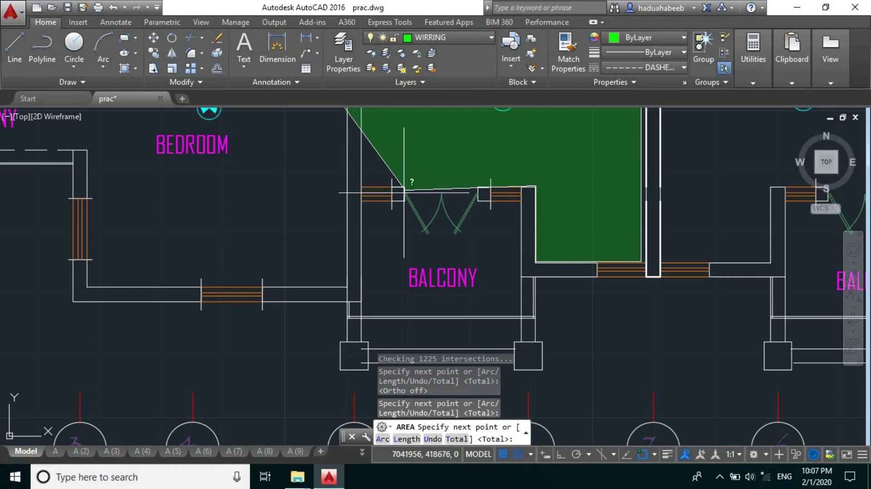
{"action": "left_click", "coordinate": [361, 191]}
- Trace the area boundary around the south bedroom and west balcony back to the northwest bedroom's inner corner, and complete the area measurement
{"action": "scroll", "coordinate": [418, 154], "scroll_direction": "down", "scroll_amount": 4}
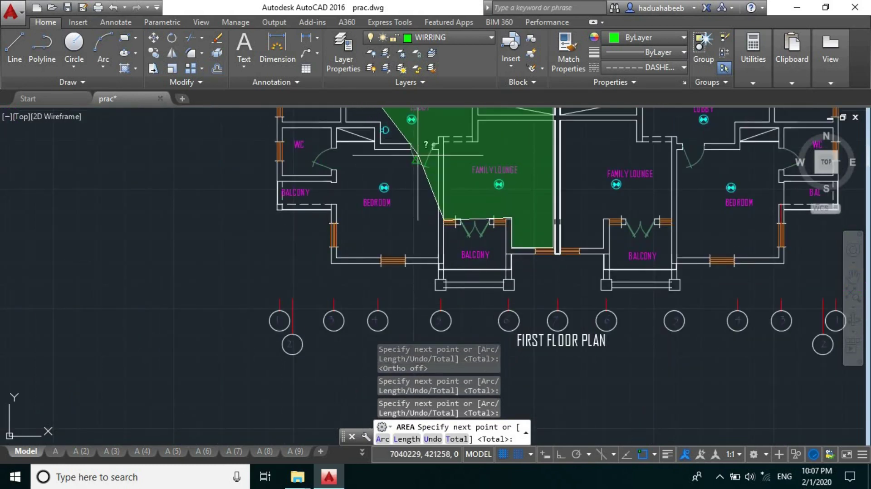
{"action": "scroll", "coordinate": [431, 272], "scroll_direction": "up", "scroll_amount": 4}
{"action": "left_click", "coordinate": [449, 231]}
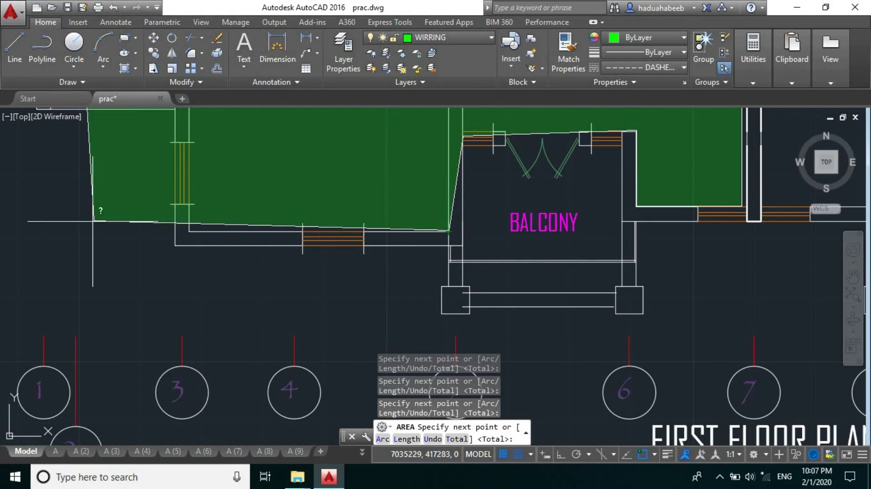
{"action": "scroll", "coordinate": [245, 324], "scroll_direction": "down", "scroll_amount": 4}
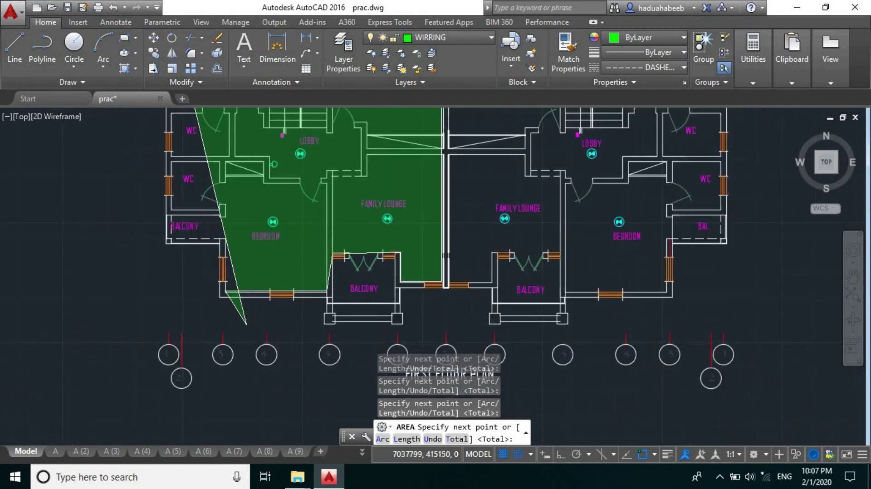
{"action": "scroll", "coordinate": [235, 208], "scroll_direction": "up", "scroll_amount": 4}
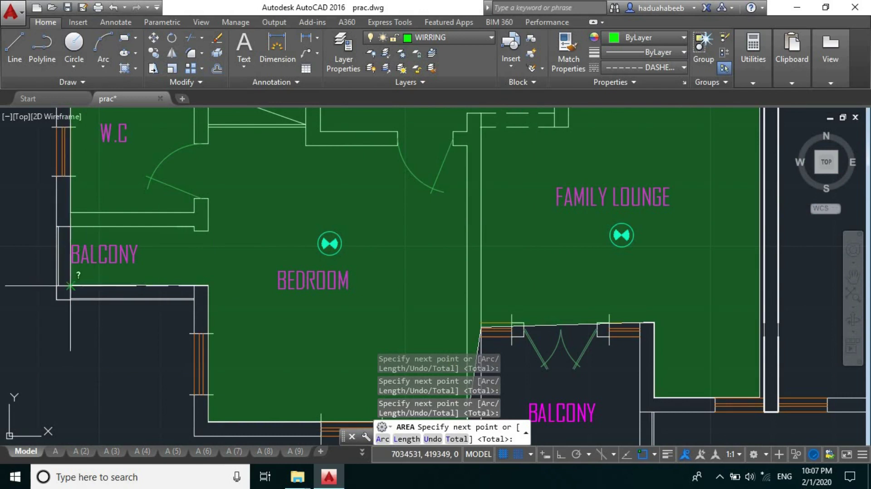
{"action": "scroll", "coordinate": [70, 286], "scroll_direction": "down", "scroll_amount": 5}
{"action": "scroll", "coordinate": [223, 204], "scroll_direction": "up", "scroll_amount": 3}
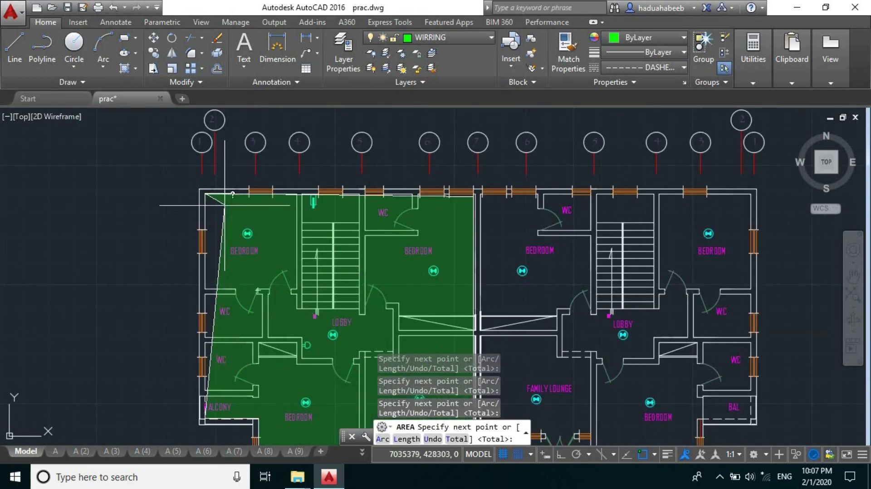
{"action": "scroll", "coordinate": [224, 204], "scroll_direction": "up", "scroll_amount": 4}
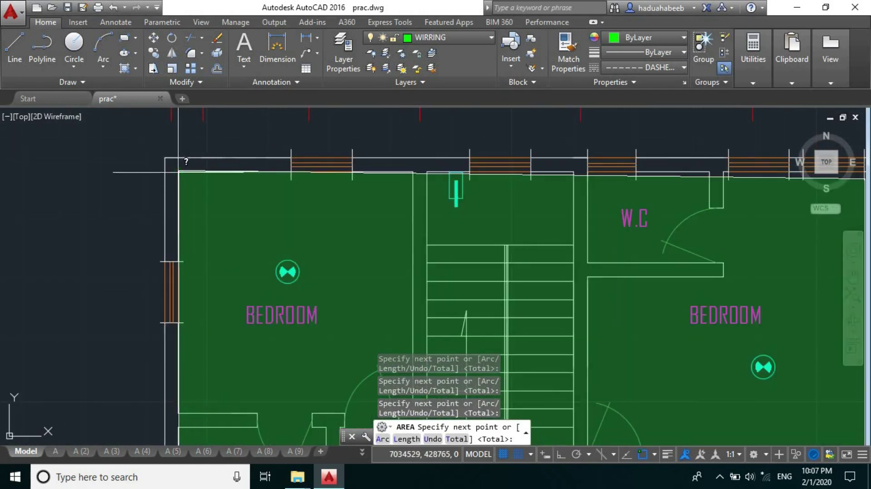
{"action": "key", "text": "Return"}
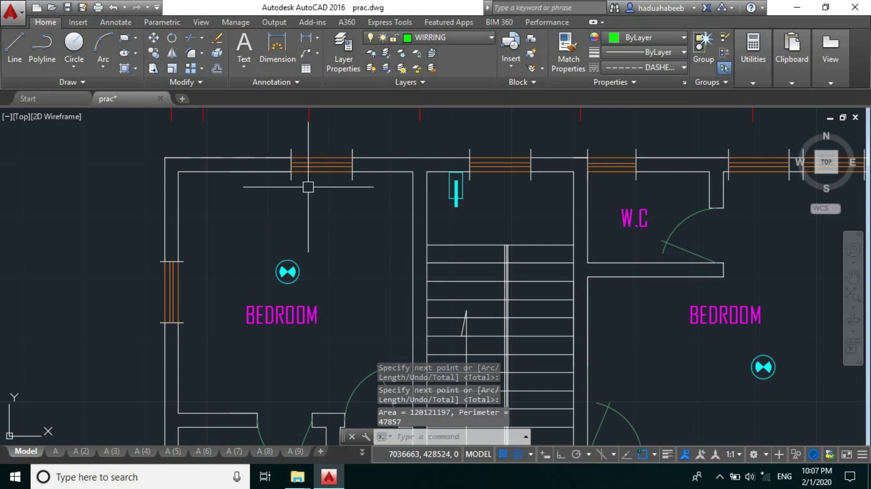
- Examine the penthouse floor plan beside the first floor plan in the framed row of drawings
{"action": "scroll", "coordinate": [183, 182], "scroll_direction": "down", "scroll_amount": 5}
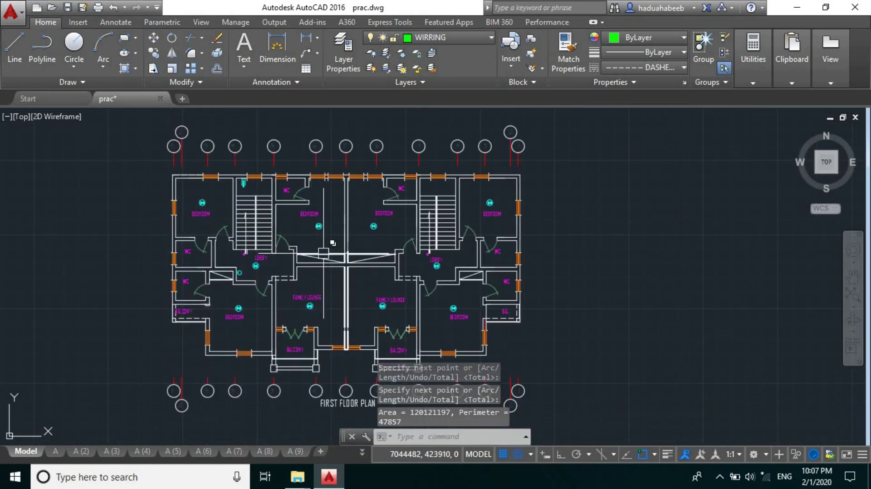
{"action": "middle_click_drag", "start_coordinate": [757, 279], "coordinate": [509, 229]}
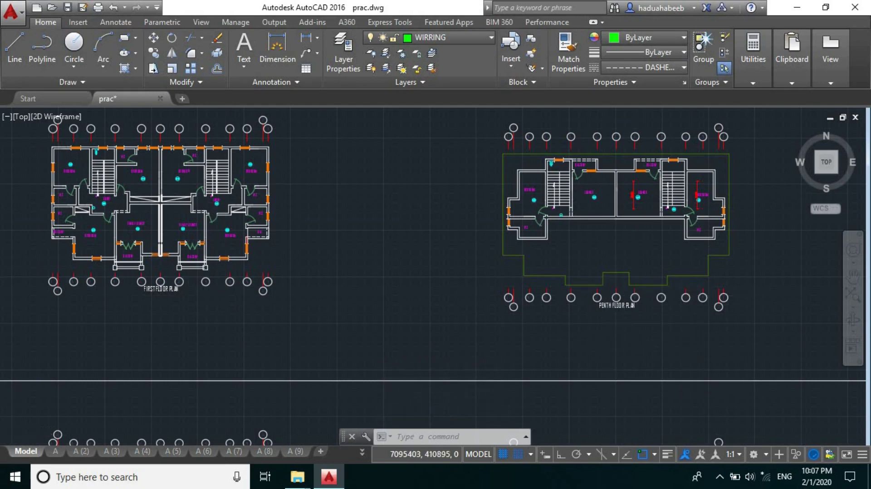
{"action": "scroll", "coordinate": [626, 340], "scroll_direction": "up", "scroll_amount": 7}
{"action": "scroll", "coordinate": [635, 313], "scroll_direction": "down", "scroll_amount": 7}
{"action": "scroll", "coordinate": [648, 333], "scroll_direction": "up", "scroll_amount": 2}
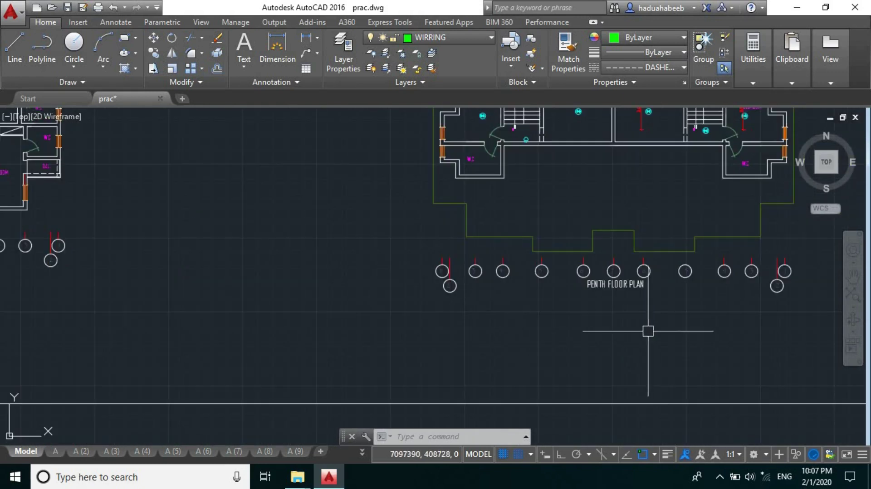
{"action": "scroll", "coordinate": [630, 363], "scroll_direction": "down", "scroll_amount": 4}
{"action": "scroll", "coordinate": [468, 219], "scroll_direction": "up", "scroll_amount": 1}
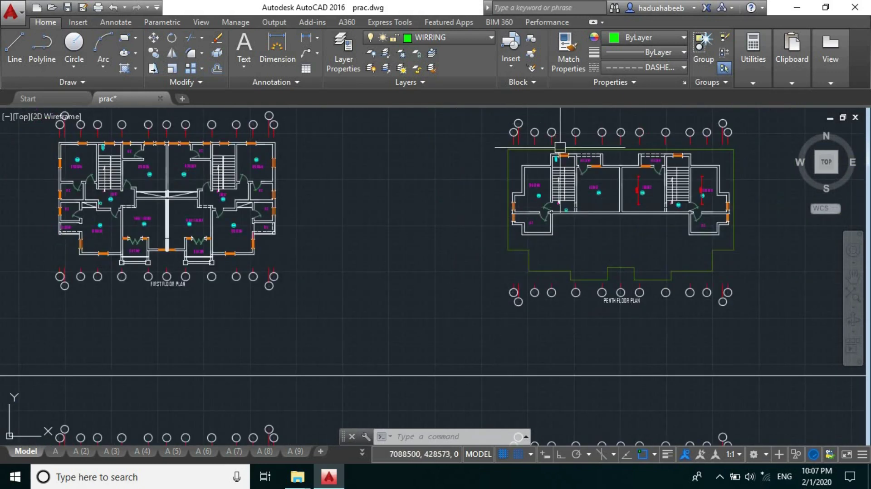
{"action": "scroll", "coordinate": [725, 204], "scroll_direction": "down", "scroll_amount": 4}
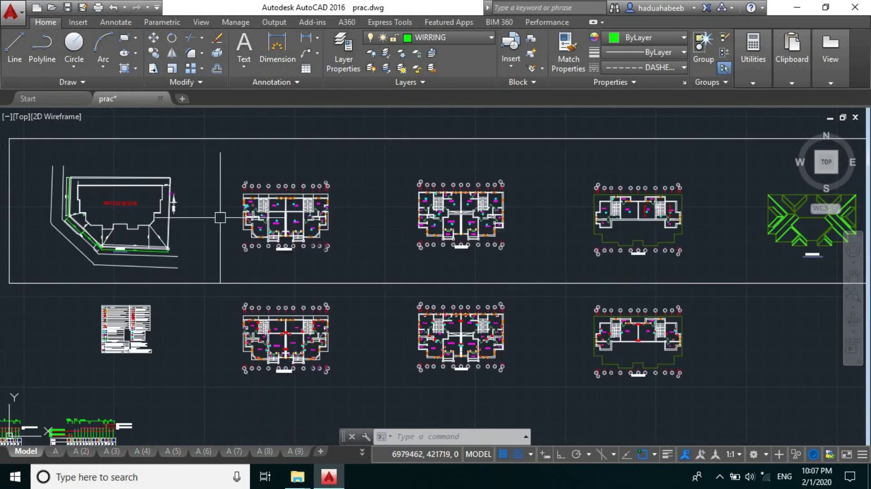
- Examine the ground floor plan in the framed row, including the lounges, bedrooms and entrances
{"action": "scroll", "coordinate": [233, 238], "scroll_direction": "up", "scroll_amount": 4}
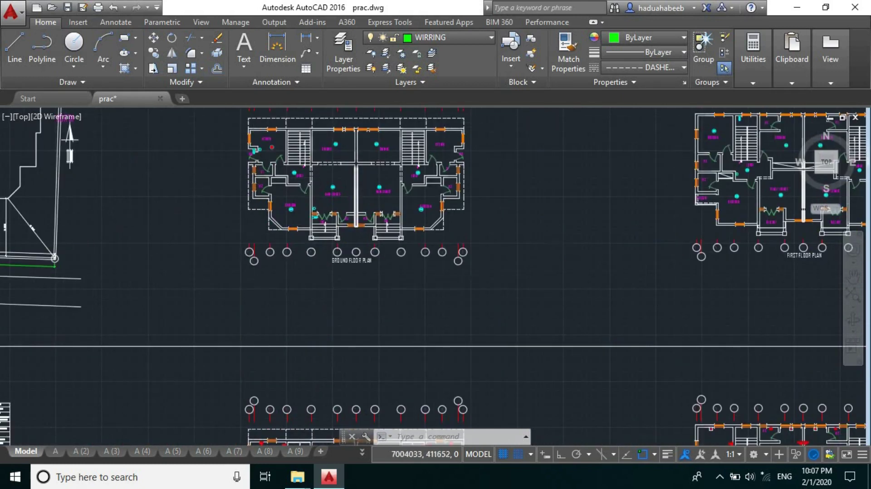
{"action": "scroll", "coordinate": [415, 277], "scroll_direction": "up", "scroll_amount": 2}
{"action": "scroll", "coordinate": [309, 252], "scroll_direction": "down", "scroll_amount": 5}
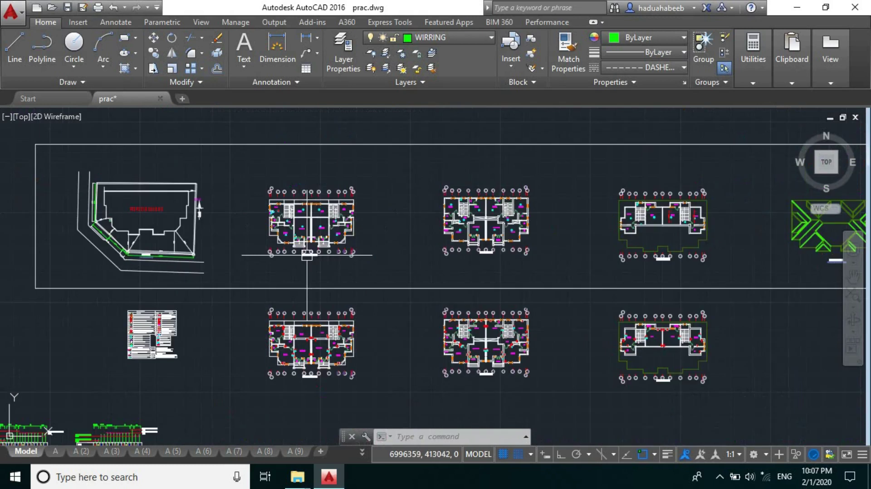
{"action": "scroll", "coordinate": [271, 295], "scroll_direction": "up", "scroll_amount": 2}
{"action": "scroll", "coordinate": [278, 284], "scroll_direction": "up", "scroll_amount": 4}
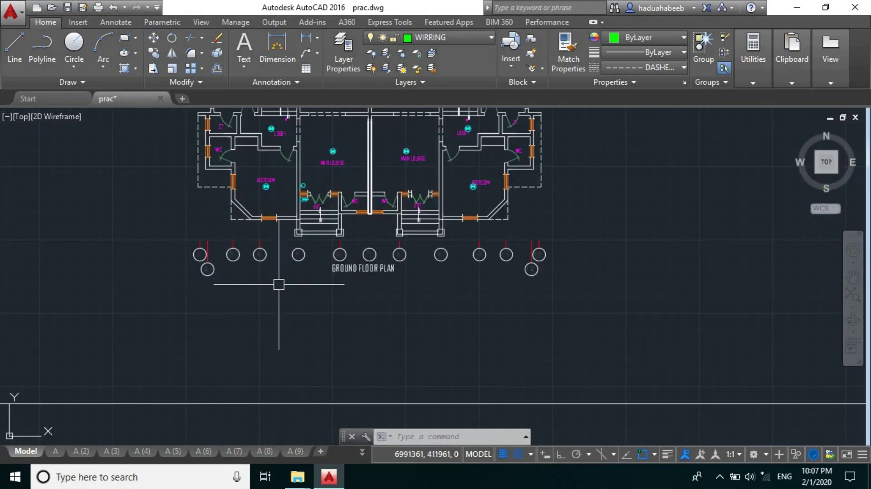
{"action": "scroll", "coordinate": [278, 284], "scroll_direction": "down", "scroll_amount": 4}
{"action": "scroll", "coordinate": [325, 239], "scroll_direction": "up", "scroll_amount": 4}
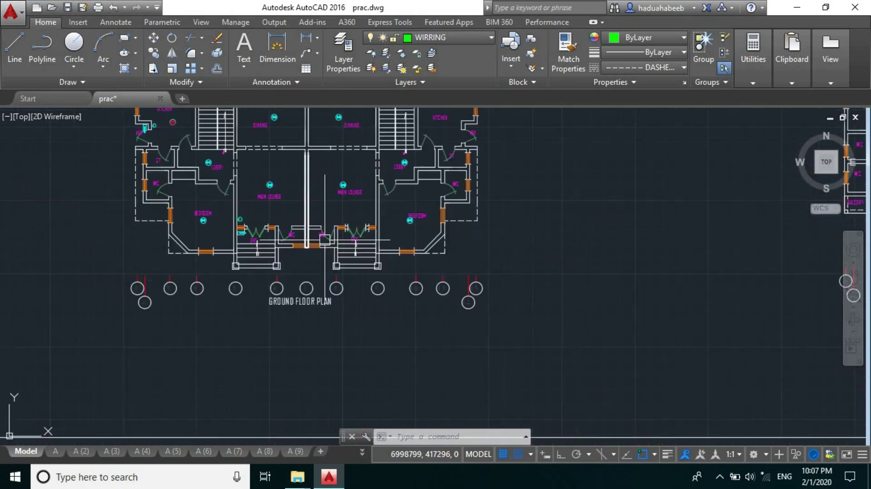
{"action": "scroll", "coordinate": [238, 269], "scroll_direction": "down", "scroll_amount": 4}
{"action": "scroll", "coordinate": [399, 291], "scroll_direction": "down", "scroll_amount": 1}
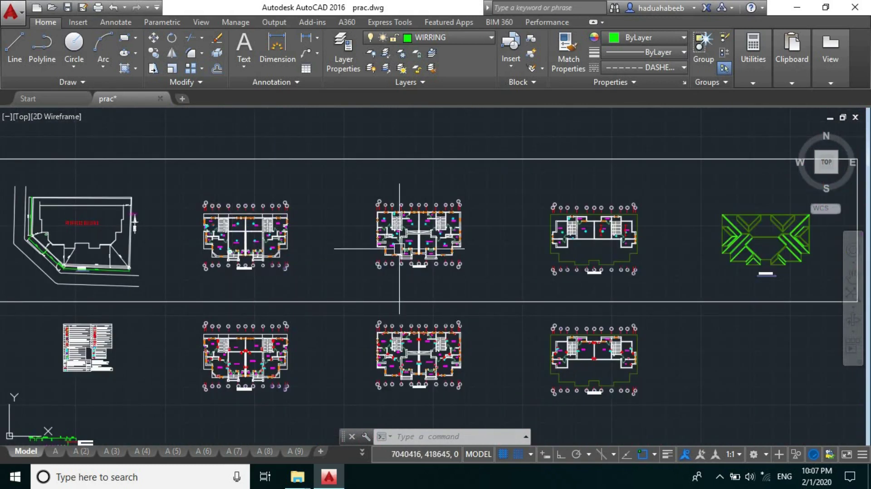
- Review the framed row across to the roof plan, then the ground floor plan's rooms and the lighting layout below it
{"action": "scroll", "coordinate": [458, 259], "scroll_direction": "up", "scroll_amount": 3}
{"action": "scroll", "coordinate": [521, 247], "scroll_direction": "down", "scroll_amount": 4}
{"action": "scroll", "coordinate": [510, 295], "scroll_direction": "up", "scroll_amount": 6}
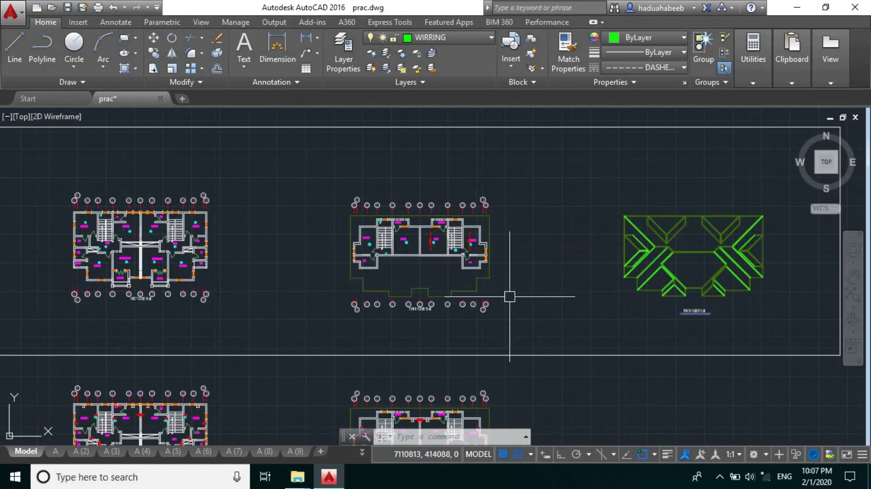
{"action": "scroll", "coordinate": [428, 236], "scroll_direction": "down", "scroll_amount": 4}
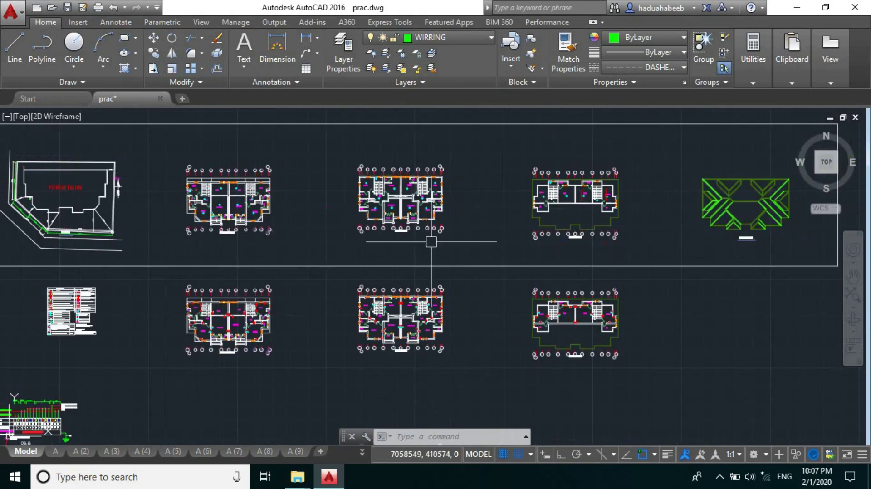
{"action": "scroll", "coordinate": [427, 236], "scroll_direction": "up", "scroll_amount": 5}
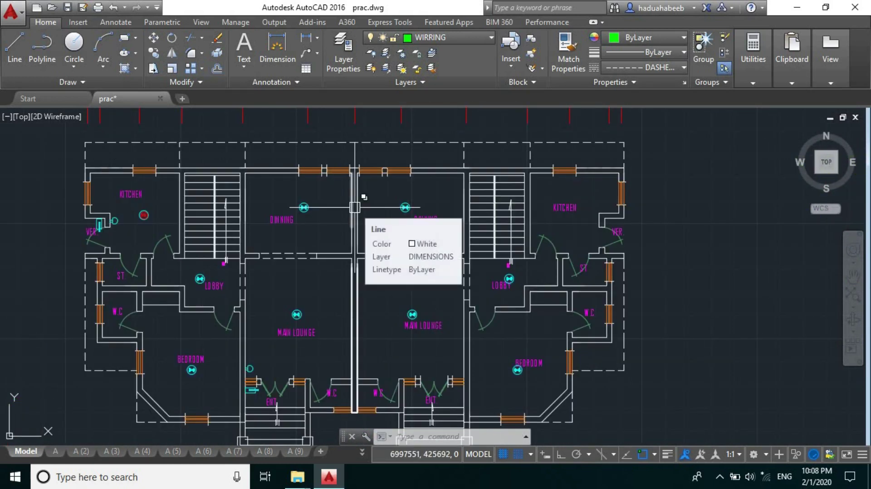
{"action": "left_click_drag", "start_coordinate": [364, 197], "coordinate": [361, 213]}
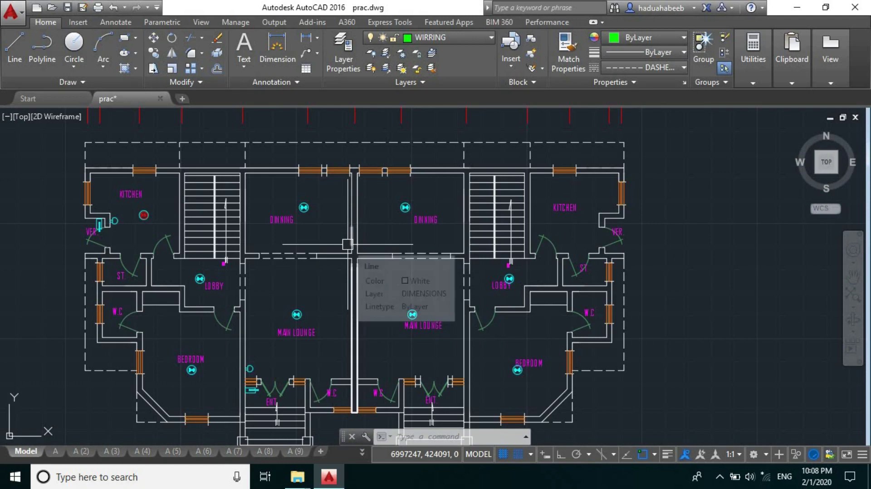
{"action": "left_click_drag", "start_coordinate": [244, 292], "coordinate": [239, 306]}
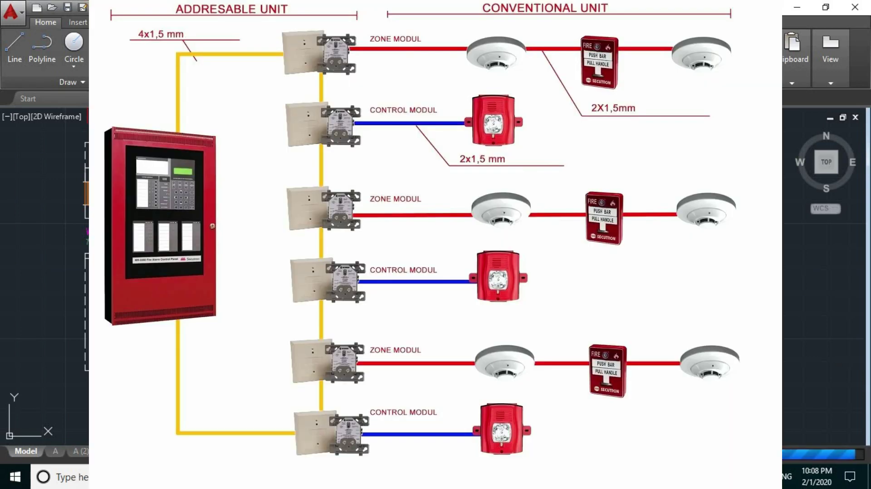
{"action": "scroll", "coordinate": [435, 272], "scroll_direction": "down", "scroll_amount": 3}
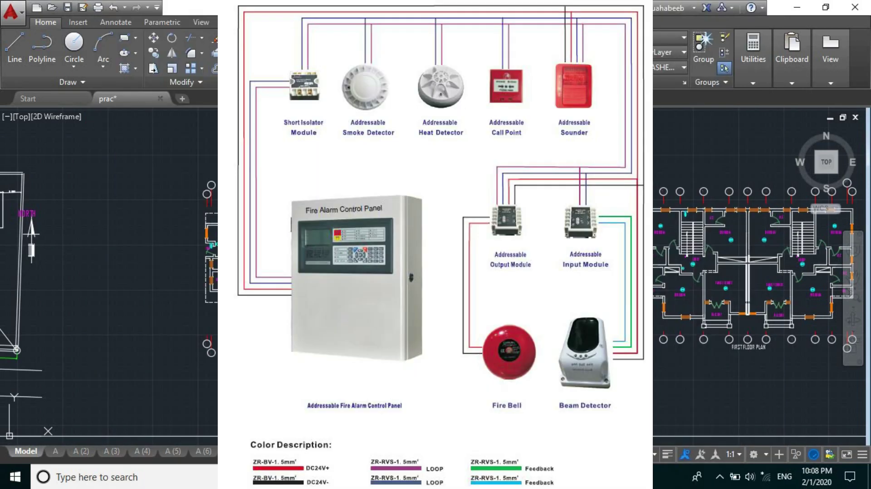
{"action": "scroll", "coordinate": [436, 272], "scroll_direction": "up", "scroll_amount": 3}
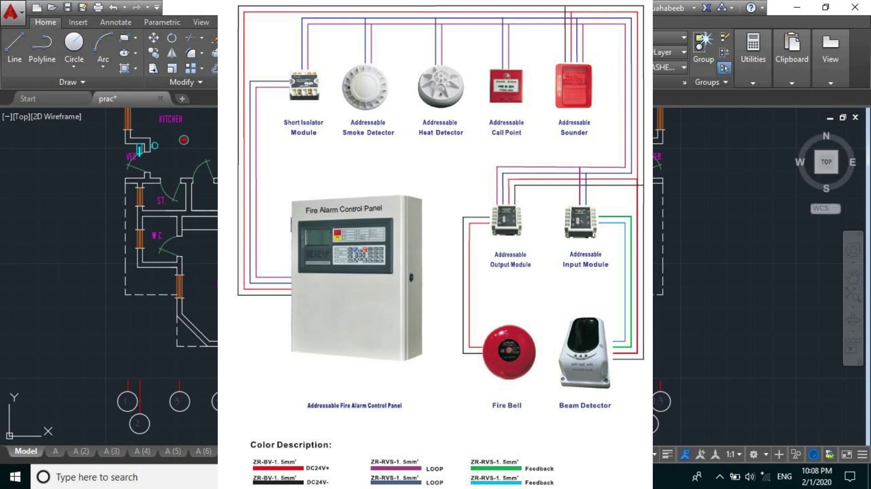
{"action": "scroll", "coordinate": [436, 272], "scroll_direction": "up", "scroll_amount": 3}
{"action": "scroll", "coordinate": [435, 272], "scroll_direction": "up", "scroll_amount": 3}
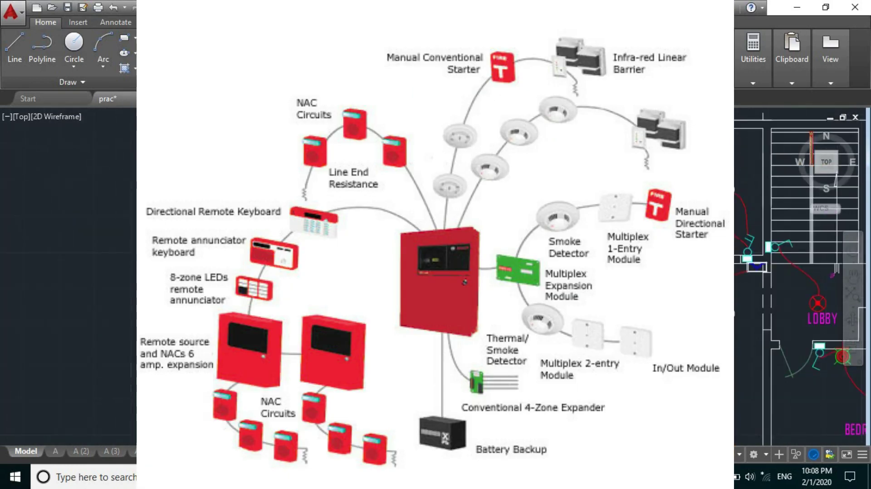
- Copy the a2/2 text label from the lighting layout's dining room to just above the ground floor main lounge's smoke detector
{"action": "scroll", "coordinate": [436, 272], "scroll_direction": "down", "scroll_amount": 3}
{"action": "scroll", "coordinate": [435, 272], "scroll_direction": "up", "scroll_amount": 5}
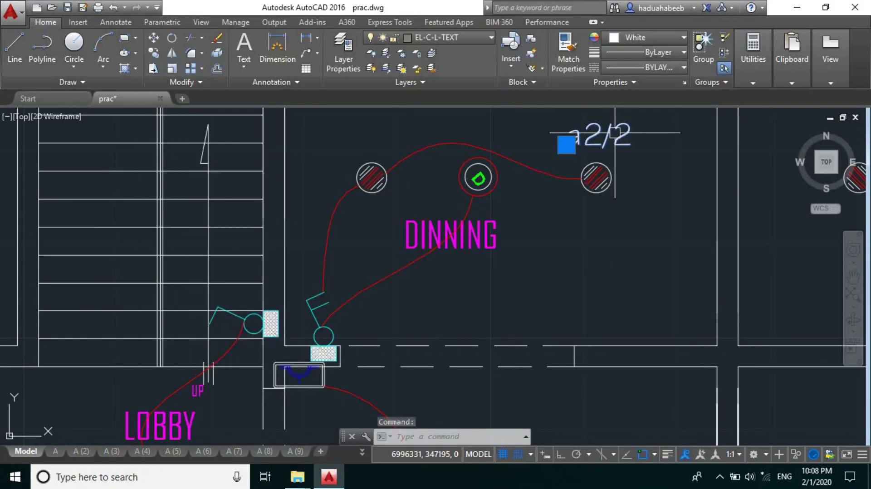
{"action": "type", "text": "cp"}
{"action": "key", "text": "Return"}
{"action": "left_click", "coordinate": [614, 133]}
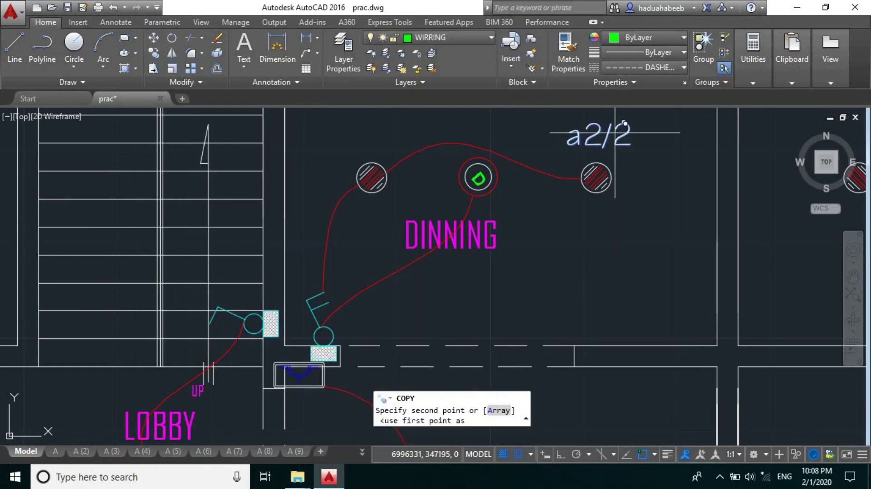
{"action": "scroll", "coordinate": [508, 391], "scroll_direction": "down", "scroll_amount": 5}
{"action": "scroll", "coordinate": [535, 240], "scroll_direction": "down", "scroll_amount": 3}
{"action": "scroll", "coordinate": [433, 310], "scroll_direction": "up", "scroll_amount": 5}
{"action": "scroll", "coordinate": [496, 229], "scroll_direction": "up", "scroll_amount": 8}
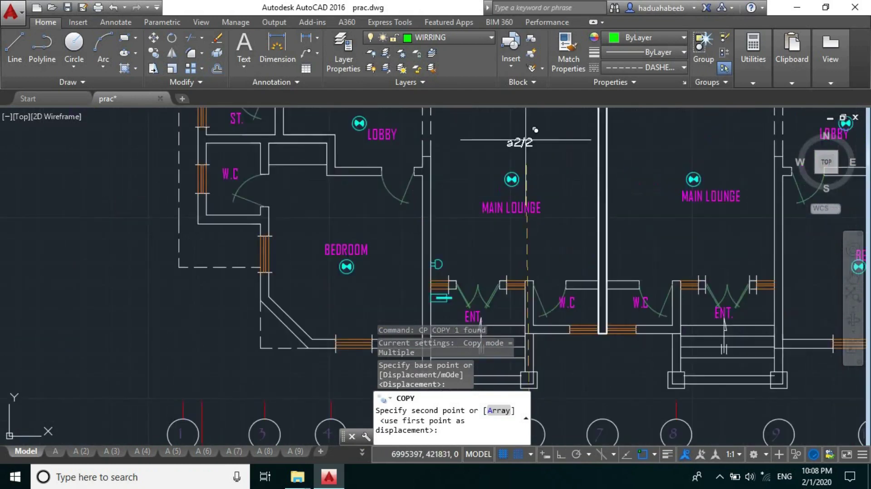
{"action": "scroll", "coordinate": [495, 199], "scroll_direction": "up", "scroll_amount": 2}
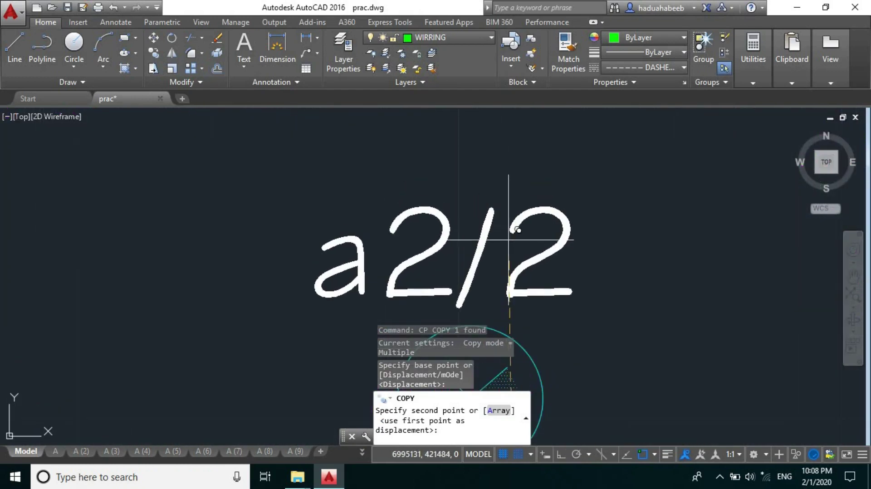
{"action": "left_click", "coordinate": [461, 216]}
{"action": "scroll", "coordinate": [461, 216], "scroll_direction": "down", "scroll_amount": 5}
{"action": "scroll", "coordinate": [399, 254], "scroll_direction": "up", "scroll_amount": 3}
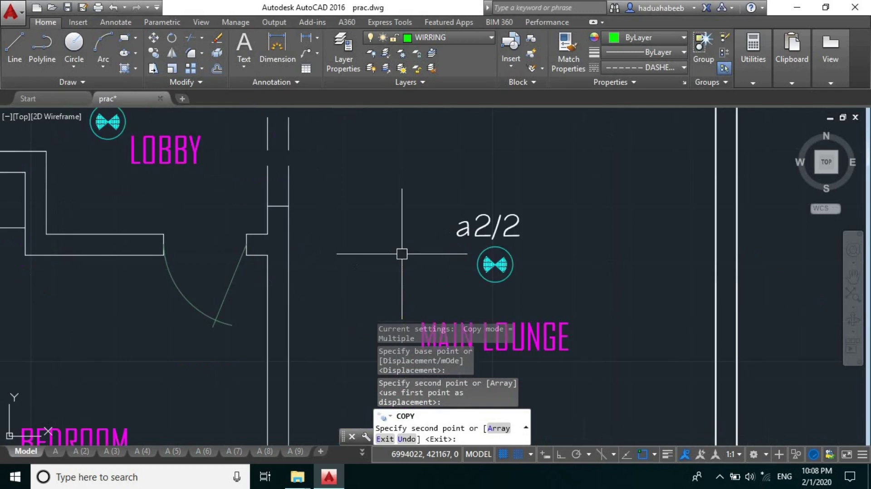
{"action": "key", "text": "Escape"}
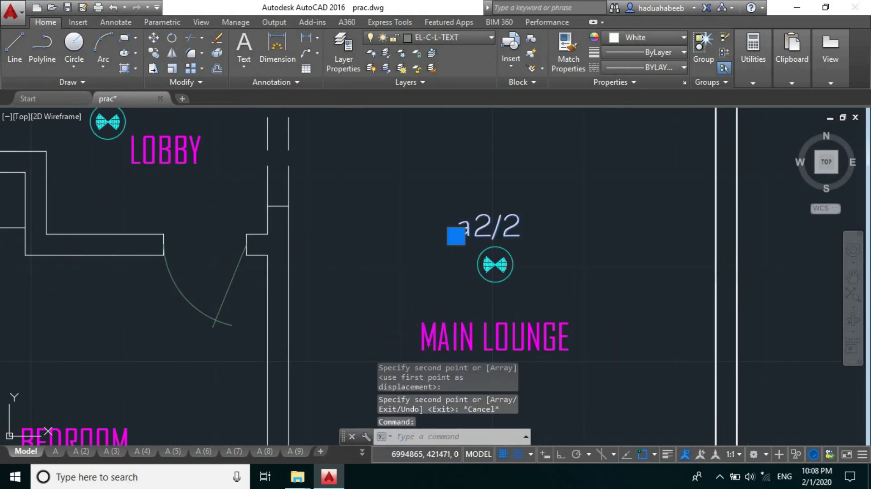
- Change the copied label above the main lounge's smoke detector to SD1/1
{"action": "double_click", "coordinate": [456, 235]}
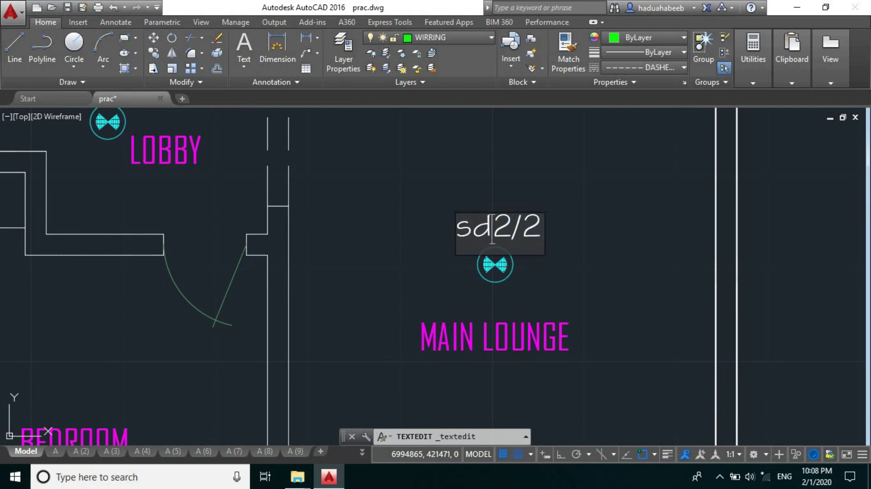
{"action": "key", "text": "BackSpace"}
{"action": "key", "text": "BackSpace"}
{"action": "type", "text": "SD"}
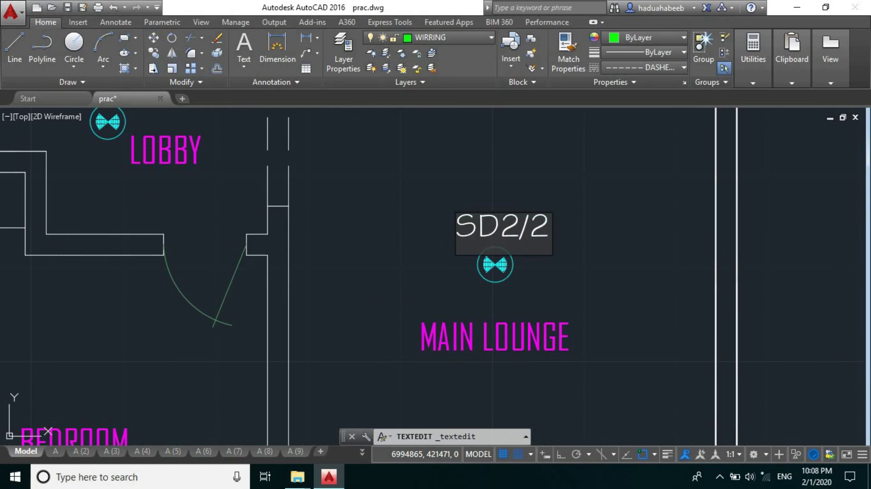
{"action": "key", "text": "Delete"}
{"action": "type", "text": "1/1"}
{"action": "left_click", "coordinate": [567, 239]}
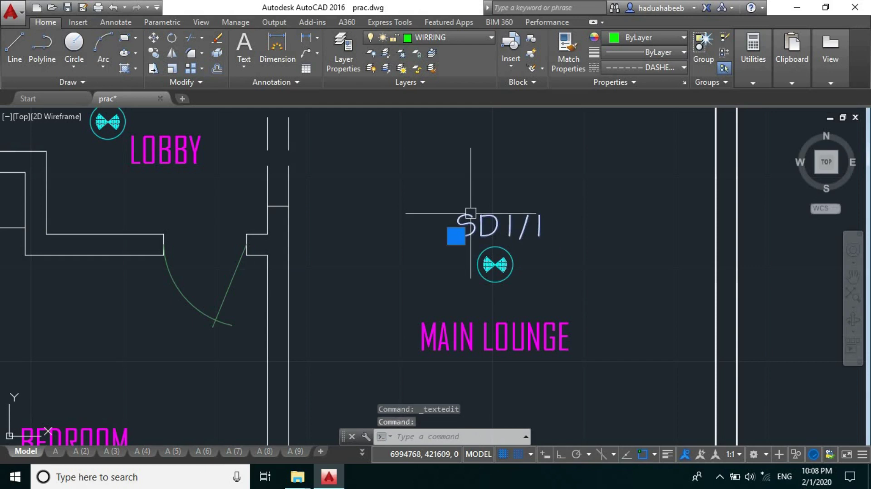
- Copy the main lounge's SD1/1 label to just below the bedroom's smoke detector, with object snap off
{"action": "type", "text": "cp"}
{"action": "key", "text": "Return"}
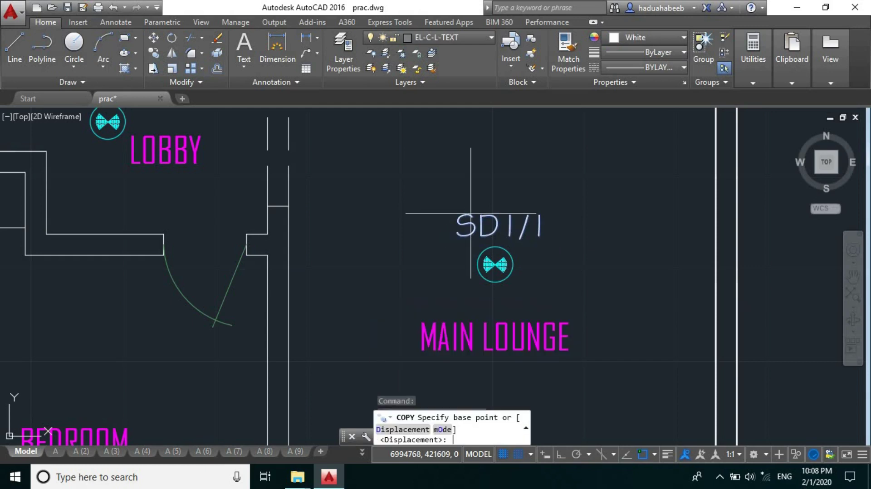
{"action": "left_click", "coordinate": [481, 251]}
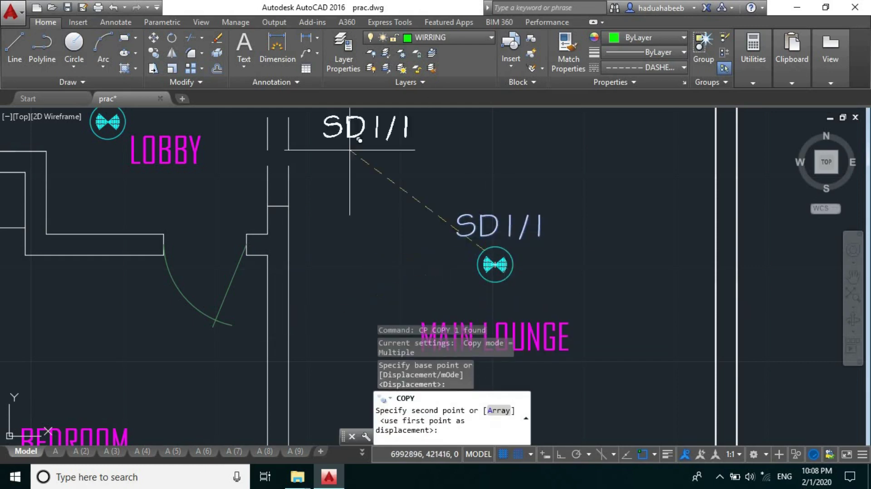
{"action": "scroll", "coordinate": [481, 150], "scroll_direction": "down", "scroll_amount": 2}
{"action": "scroll", "coordinate": [250, 197], "scroll_direction": "up", "scroll_amount": 2}
{"action": "key", "text": "F3"}
{"action": "scroll", "coordinate": [272, 299], "scroll_direction": "down", "scroll_amount": 4}
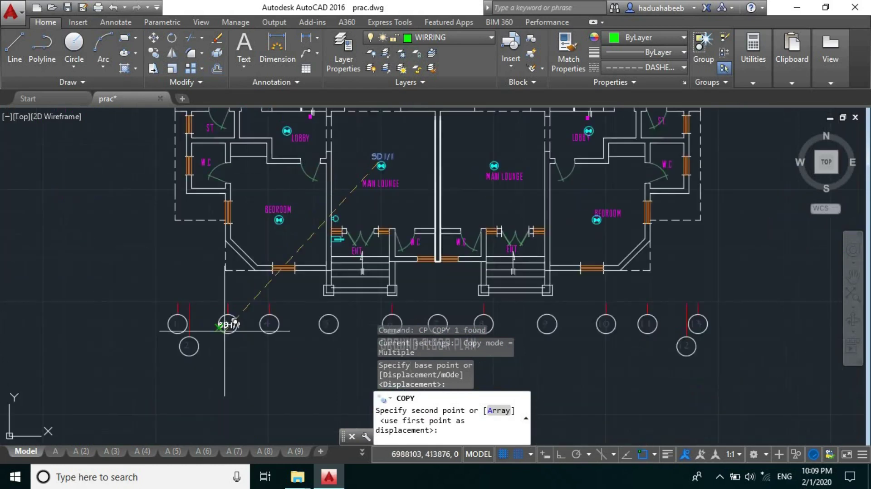
{"action": "scroll", "coordinate": [240, 299], "scroll_direction": "up", "scroll_amount": 4}
{"action": "scroll", "coordinate": [281, 249], "scroll_direction": "down", "scroll_amount": 4}
{"action": "scroll", "coordinate": [350, 184], "scroll_direction": "up", "scroll_amount": 5}
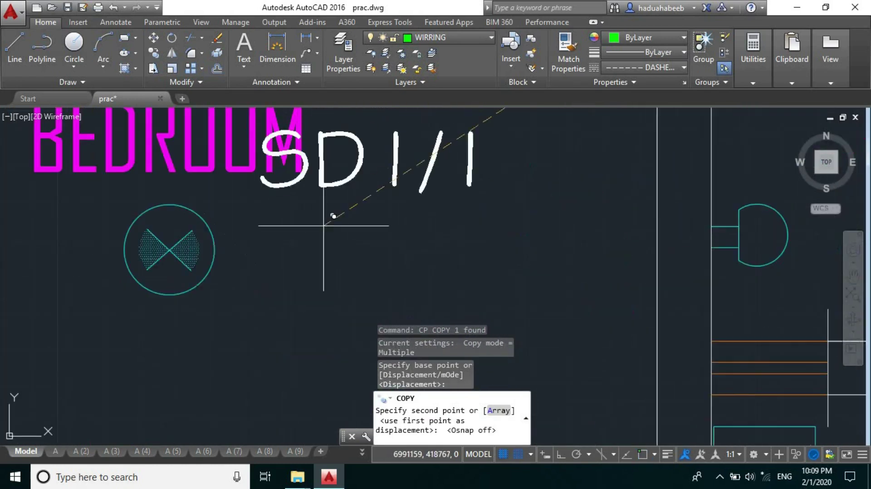
{"action": "left_click", "coordinate": [175, 397]}
- Place further copies of the SD1/1 label above the smoke detectors in the lobby and the dining room
{"action": "scroll", "coordinate": [336, 410], "scroll_direction": "down", "scroll_amount": 4}
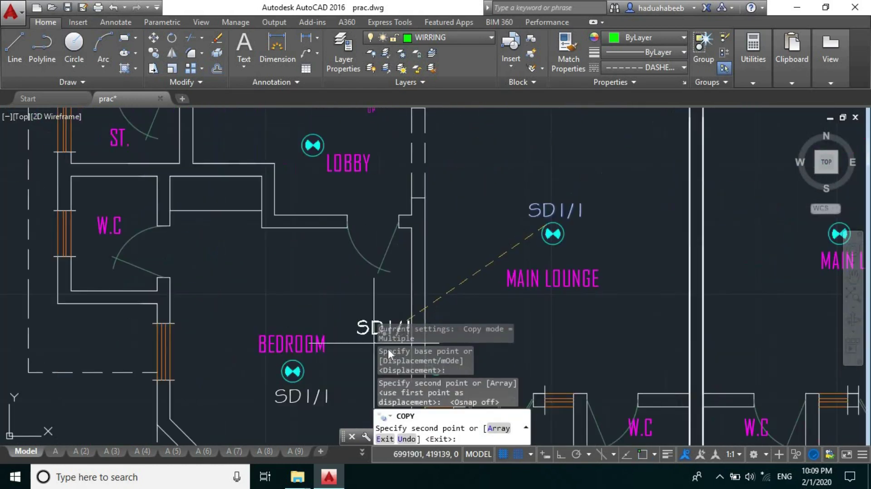
{"action": "scroll", "coordinate": [376, 305], "scroll_direction": "down", "scroll_amount": 4}
{"action": "scroll", "coordinate": [390, 245], "scroll_direction": "up", "scroll_amount": 6}
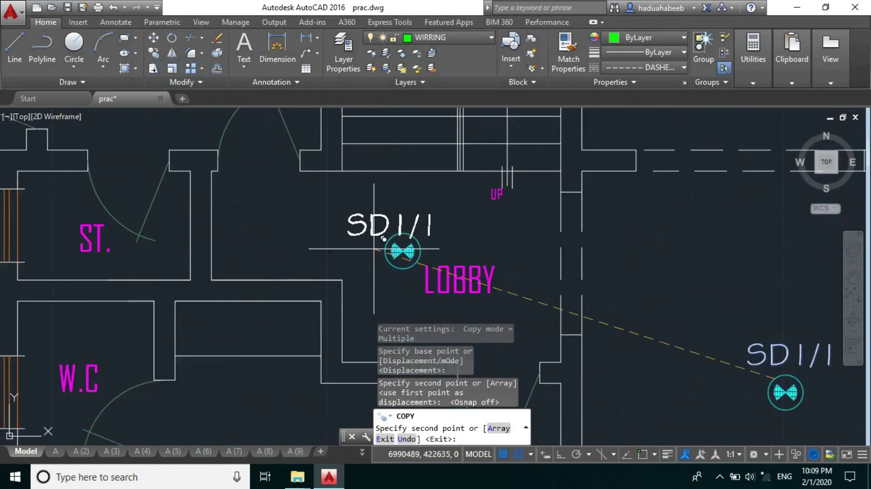
{"action": "left_click", "coordinate": [393, 224]}
{"action": "scroll", "coordinate": [393, 224], "scroll_direction": "down", "scroll_amount": 4}
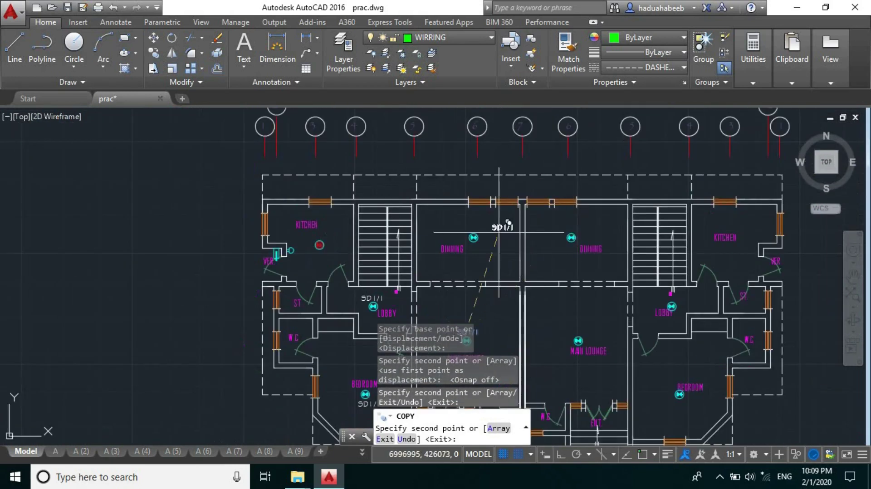
{"action": "scroll", "coordinate": [394, 229], "scroll_direction": "up", "scroll_amount": 5}
{"action": "left_click", "coordinate": [384, 239]}
- Place another copy of the SD1/1 label below the kitchen's heat detector and finish copying
{"action": "scroll", "coordinate": [501, 229], "scroll_direction": "down", "scroll_amount": 4}
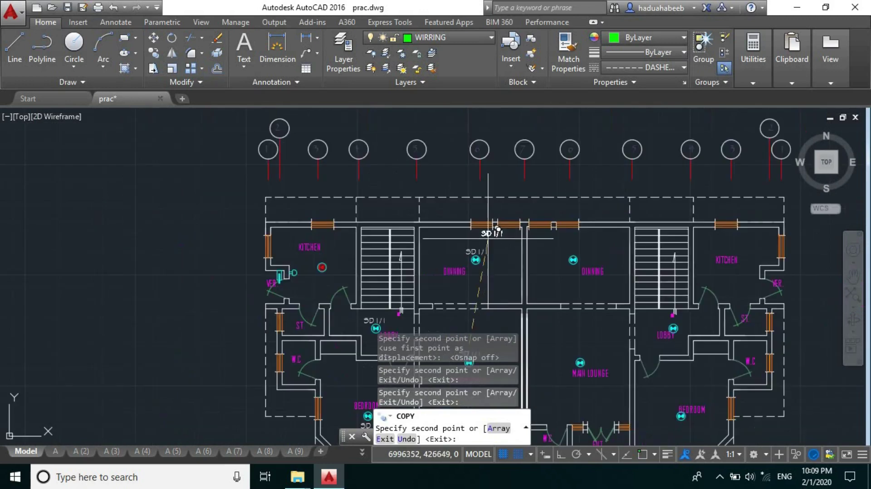
{"action": "scroll", "coordinate": [294, 241], "scroll_direction": "up", "scroll_amount": 5}
{"action": "scroll", "coordinate": [294, 241], "scroll_direction": "up", "scroll_amount": 3}
{"action": "left_click", "coordinate": [326, 272]}
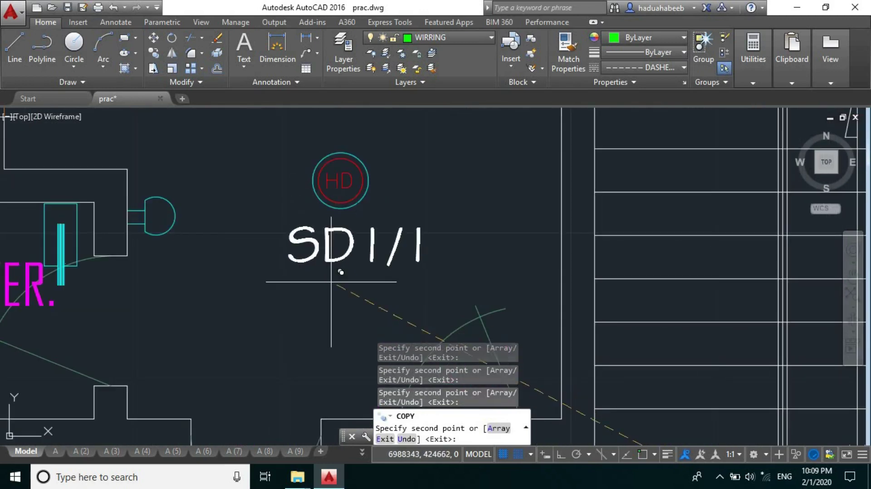
{"action": "scroll", "coordinate": [184, 263], "scroll_direction": "down", "scroll_amount": 5}
{"action": "scroll", "coordinate": [260, 399], "scroll_direction": "up", "scroll_amount": 4}
{"action": "scroll", "coordinate": [335, 184], "scroll_direction": "down", "scroll_amount": 7}
{"action": "scroll", "coordinate": [419, 202], "scroll_direction": "up", "scroll_amount": 4}
{"action": "key", "text": "Escape"}
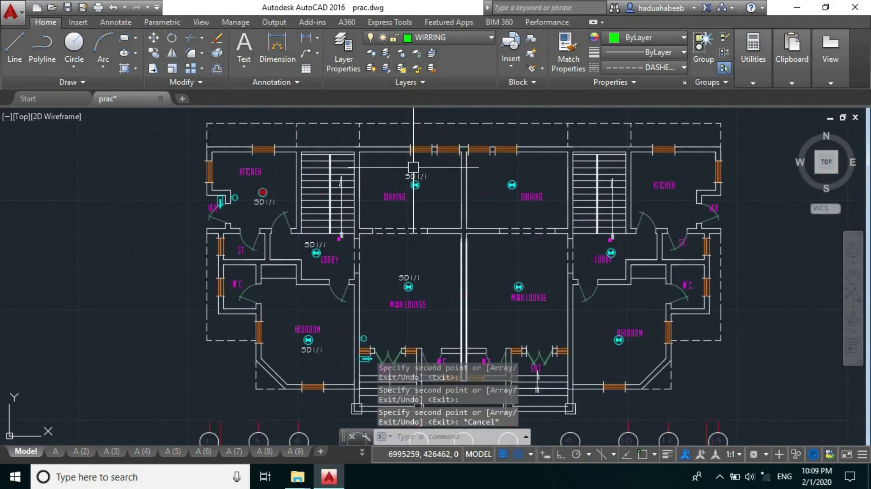
- Edit the label text above the dining room's smoke detector
{"action": "scroll", "coordinate": [422, 199], "scroll_direction": "up", "scroll_amount": 3}
{"action": "left_click", "coordinate": [425, 188]}
{"action": "scroll", "coordinate": [426, 187], "scroll_direction": "up", "scroll_amount": 4}
{"action": "double_click", "coordinate": [426, 187]}
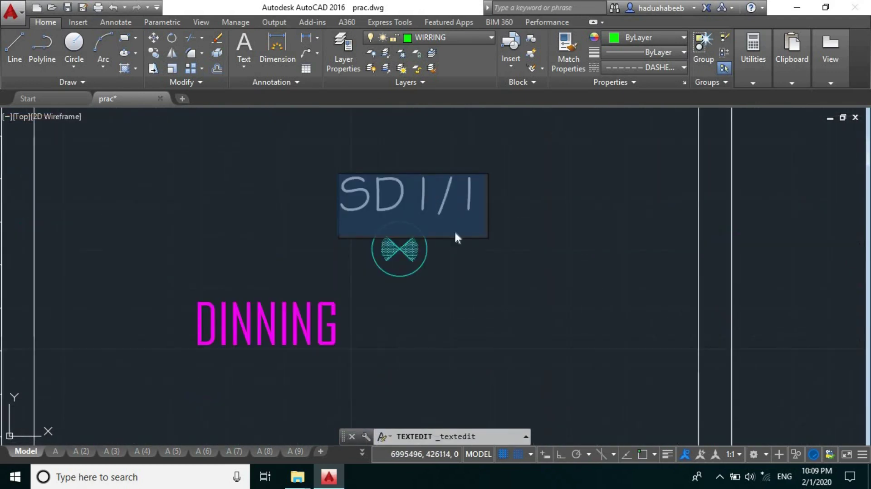
{"action": "left_click", "coordinate": [407, 199]}
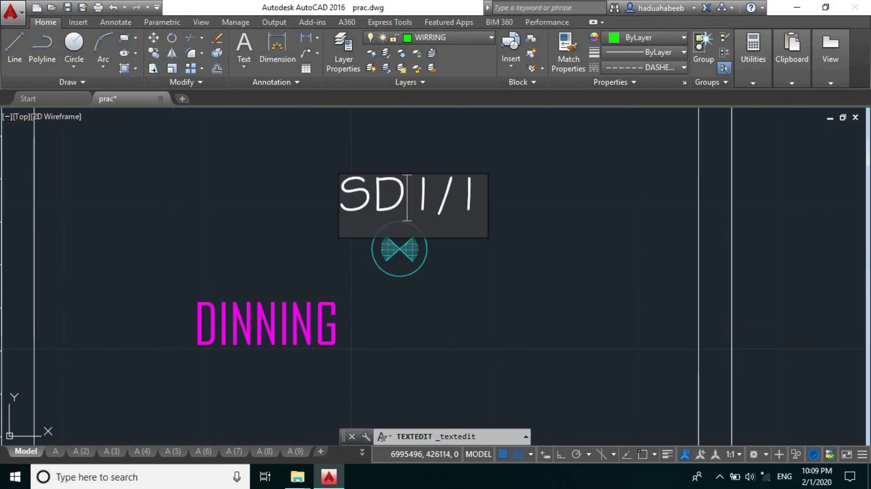
{"action": "left_click", "coordinate": [573, 163]}
- Change the label above the lobby's smoke detector to SD1/3
{"action": "scroll", "coordinate": [573, 159], "scroll_direction": "down", "scroll_amount": 5}
{"action": "scroll", "coordinate": [327, 243], "scroll_direction": "up", "scroll_amount": 6}
{"action": "scroll", "coordinate": [327, 243], "scroll_direction": "down", "scroll_amount": 3}
{"action": "scroll", "coordinate": [440, 369], "scroll_direction": "up", "scroll_amount": 5}
{"action": "left_click", "coordinate": [434, 234]}
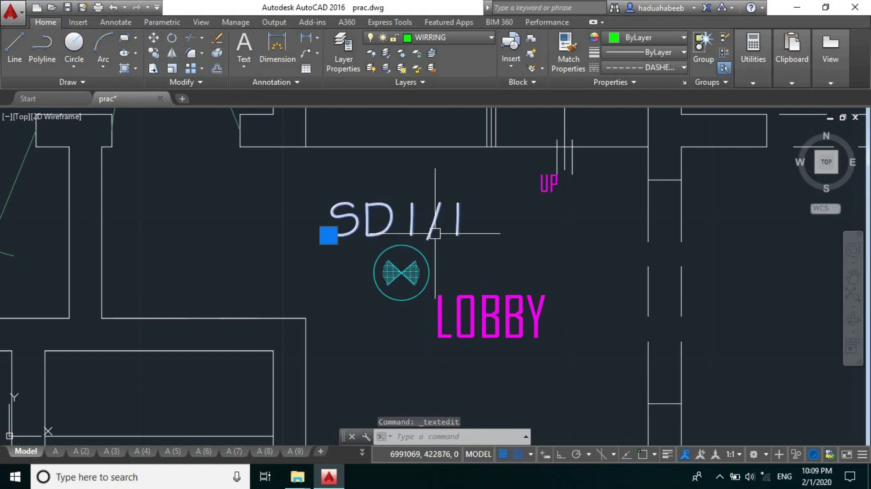
{"action": "double_click", "coordinate": [428, 237]}
{"action": "left_click_drag", "start_coordinate": [439, 235], "coordinate": [492, 243]}
{"action": "type", "text": "3"}
{"action": "left_click", "coordinate": [493, 252]}
- Change the last digit of the kitchen heat detector's label to 4
{"action": "scroll", "coordinate": [493, 252], "scroll_direction": "down", "scroll_amount": 5}
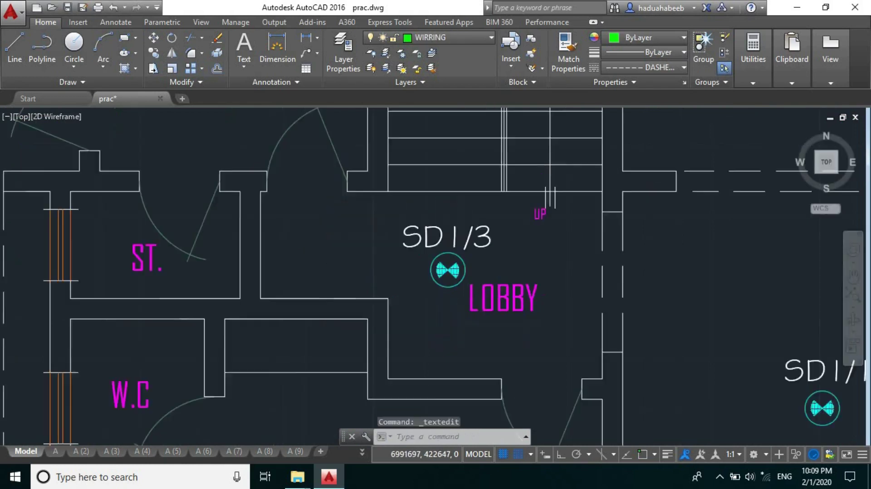
{"action": "scroll", "coordinate": [462, 286], "scroll_direction": "up", "scroll_amount": 5}
{"action": "left_click", "coordinate": [453, 248]}
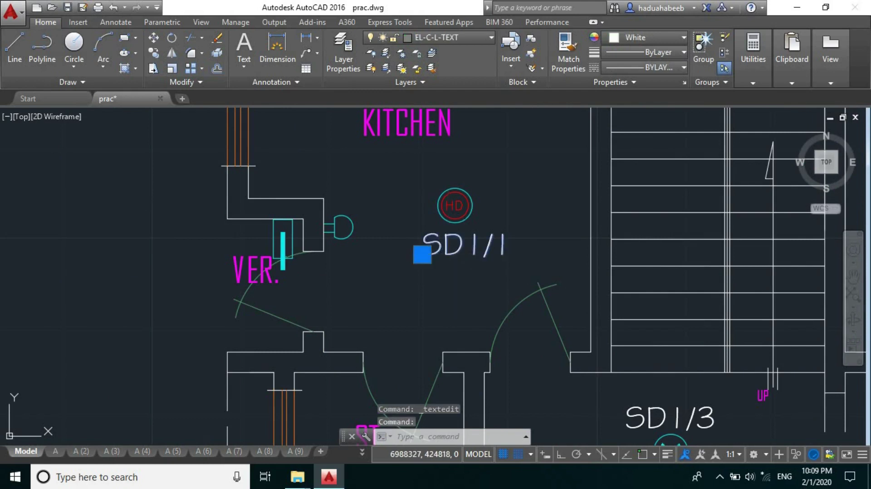
{"action": "double_click", "coordinate": [474, 249]}
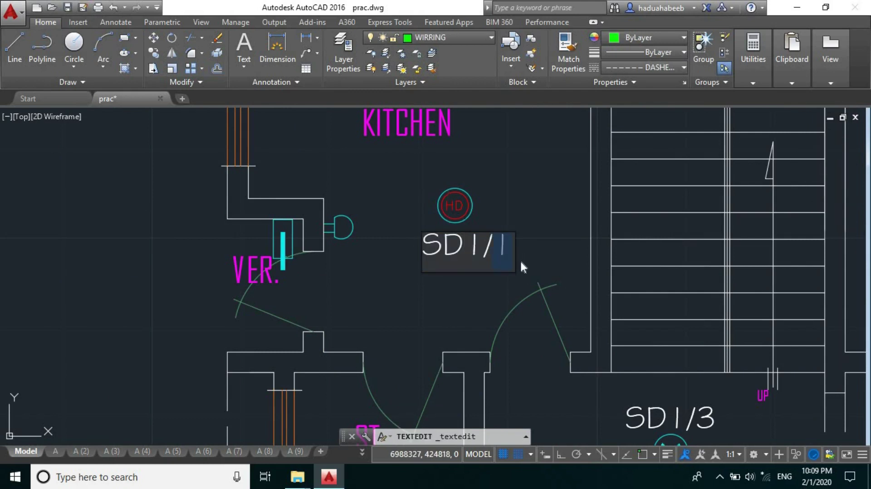
{"action": "key", "text": "Delete"}
{"action": "type", "text": "4"}
{"action": "left_click", "coordinate": [522, 190]}
- Change the label below the bedroom's smoke detector to SD1/5
{"action": "scroll", "coordinate": [408, 183], "scroll_direction": "down", "scroll_amount": 6}
{"action": "scroll", "coordinate": [462, 371], "scroll_direction": "up", "scroll_amount": 4}
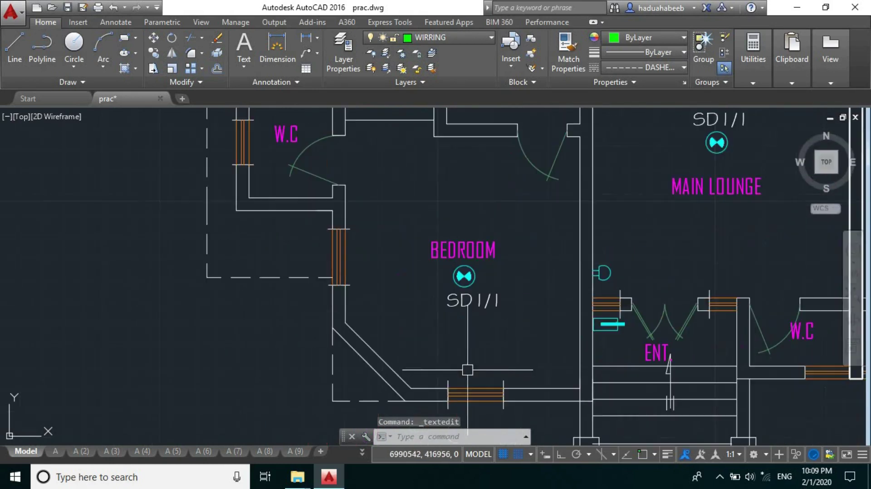
{"action": "left_click", "coordinate": [483, 307]}
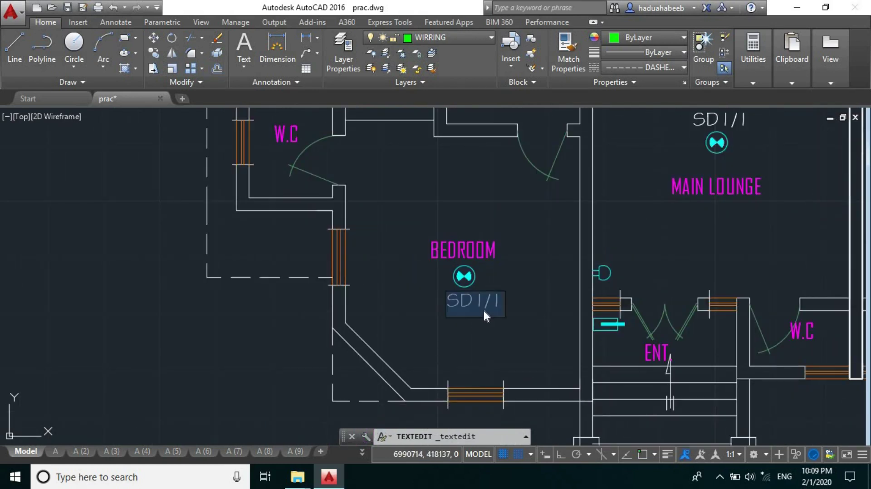
{"action": "scroll", "coordinate": [490, 309], "scroll_direction": "up", "scroll_amount": 6}
{"action": "scroll", "coordinate": [493, 321], "scroll_direction": "down", "scroll_amount": 3}
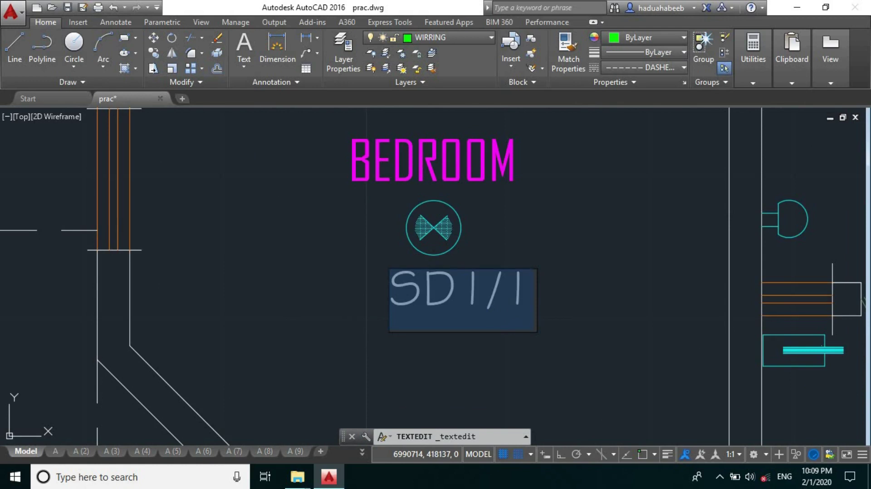
{"action": "left_click_drag", "start_coordinate": [502, 293], "coordinate": [548, 314]}
{"action": "type", "text": "5"}
{"action": "key", "text": "Return"}
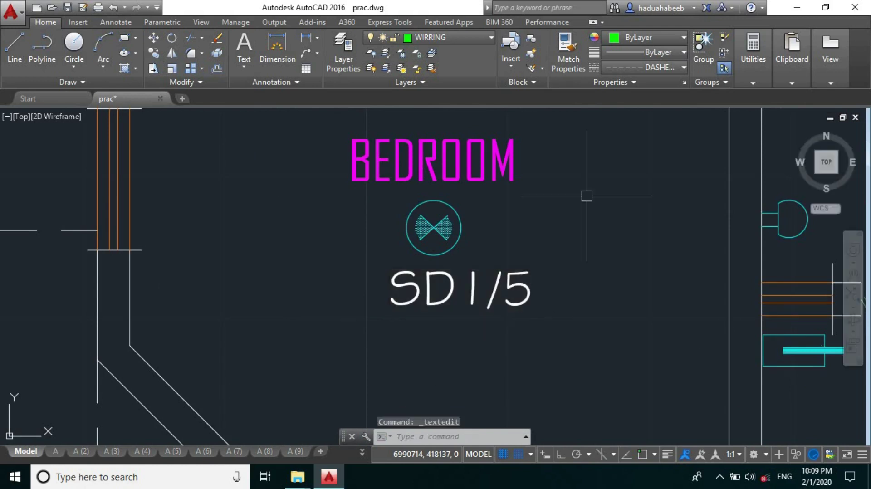
- Copy the bedroom's SD1/5 label to just below the wall device at the main lounge entrance
{"action": "scroll", "coordinate": [395, 295], "scroll_direction": "down", "scroll_amount": 6}
{"action": "scroll", "coordinate": [547, 316], "scroll_direction": "up", "scroll_amount": 2}
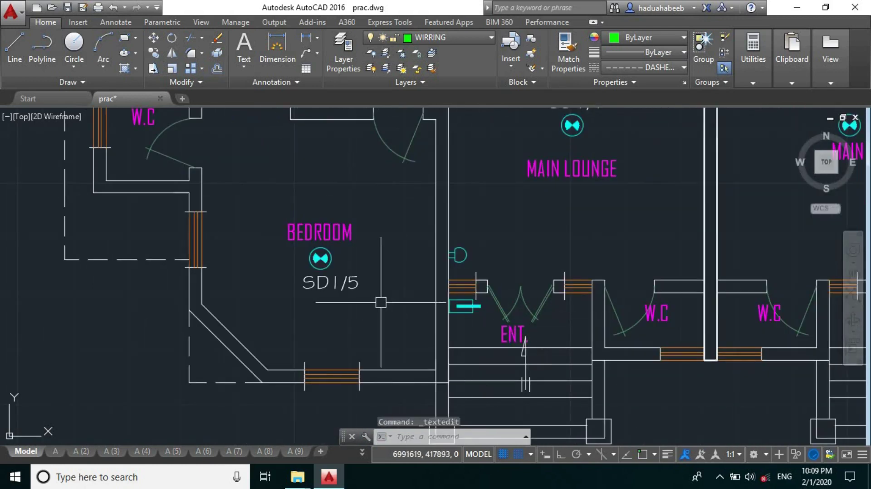
{"action": "scroll", "coordinate": [393, 295], "scroll_direction": "down", "scroll_amount": 2}
{"action": "scroll", "coordinate": [340, 290], "scroll_direction": "up", "scroll_amount": 4}
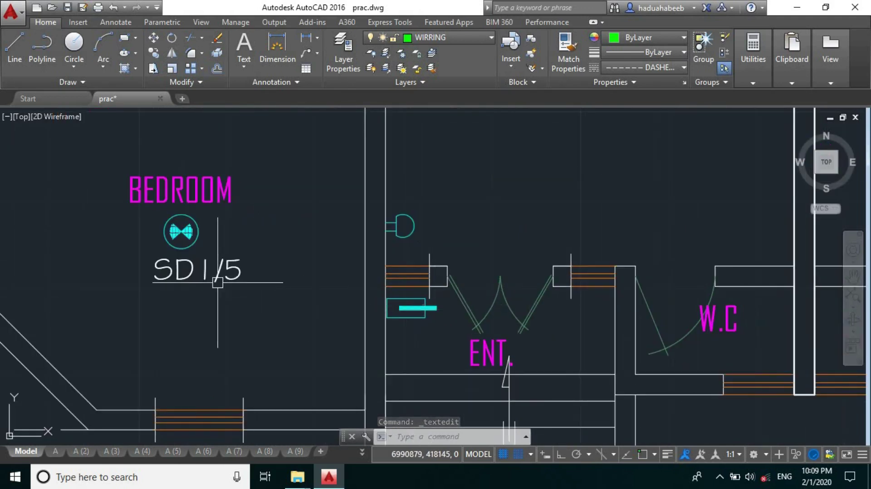
{"action": "left_click", "coordinate": [216, 270]}
{"action": "type", "text": "co"}
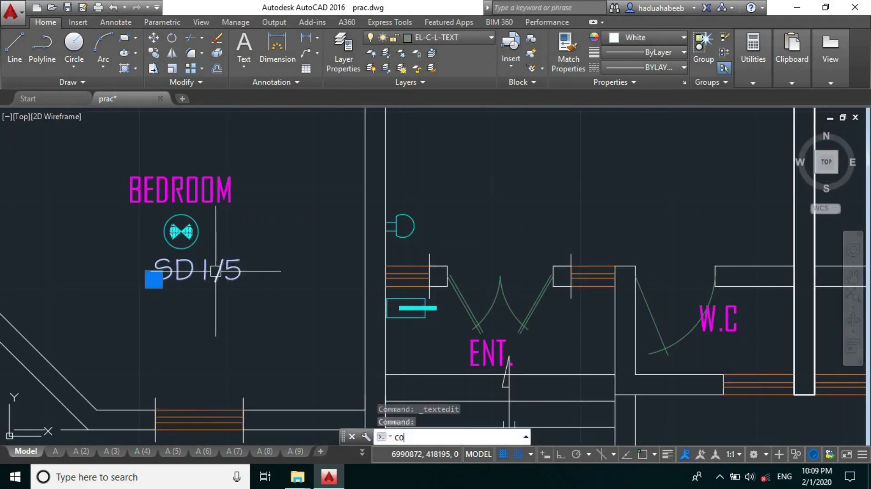
{"action": "key", "text": "Return"}
{"action": "left_click", "coordinate": [199, 278]}
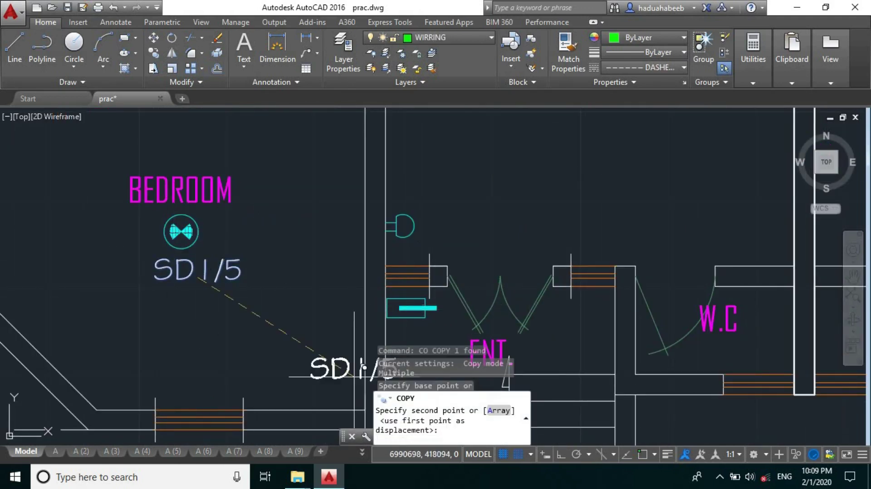
{"action": "scroll", "coordinate": [356, 186], "scroll_direction": "down", "scroll_amount": 3}
{"action": "scroll", "coordinate": [394, 245], "scroll_direction": "up", "scroll_amount": 5}
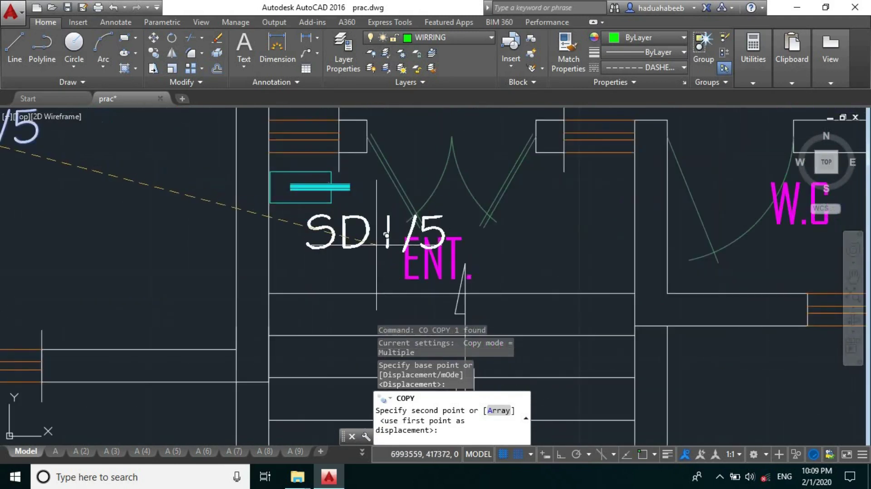
{"action": "left_click", "coordinate": [392, 236]}
{"action": "scroll", "coordinate": [392, 236], "scroll_direction": "down", "scroll_amount": 2}
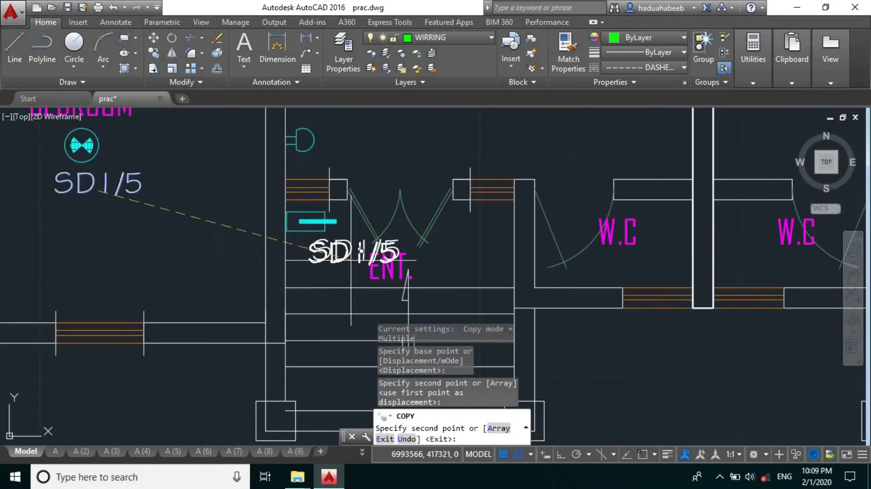
- Finish copying and change the copied SD1/5 label below the main entrance wall device to BG1/1
{"action": "key", "text": "Return"}
{"action": "left_click", "coordinate": [335, 257]}
{"action": "double_click", "coordinate": [343, 256]}
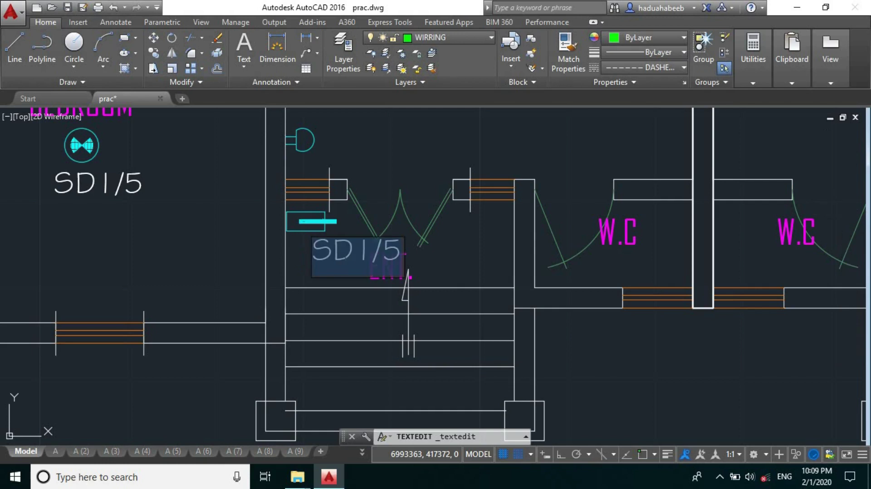
{"action": "left_click", "coordinate": [332, 254]}
{"action": "key", "text": "BackSpace"}
{"action": "key", "text": "Delete"}
{"action": "type", "text": "BG"}
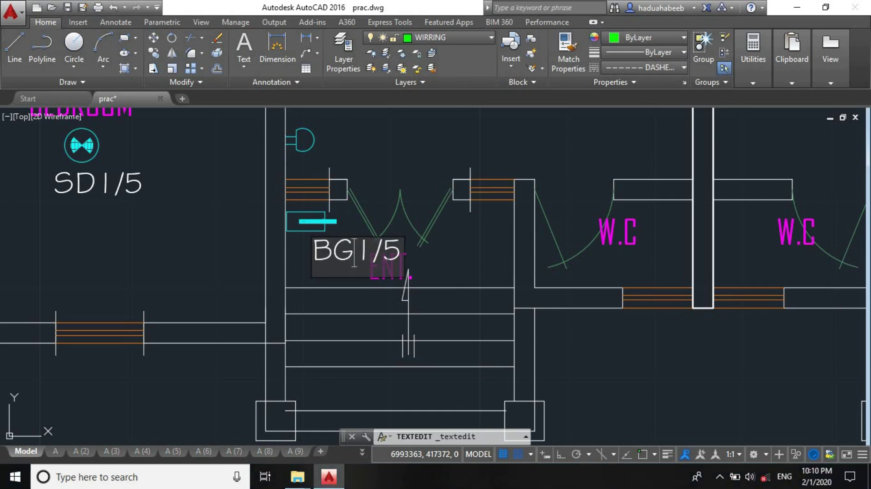
{"action": "type", "text": "1"}
{"action": "key", "text": "Return"}
{"action": "key", "text": "Return"}
- Copy the entrance's BG1/1 label to just below the wall device at the veranda beside the kitchen
{"action": "left_click", "coordinate": [328, 256]}
{"action": "type", "text": "c"}
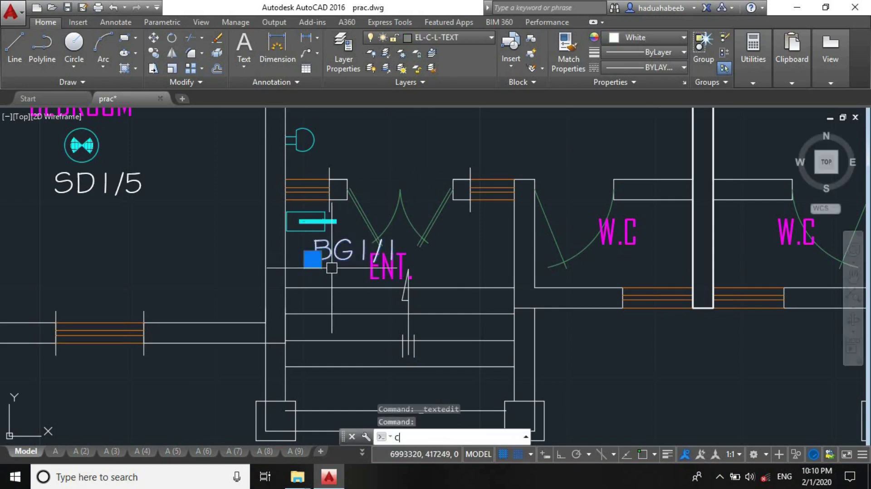
{"action": "type", "text": "P"}
{"action": "key", "text": "Return"}
{"action": "left_click", "coordinate": [348, 260]}
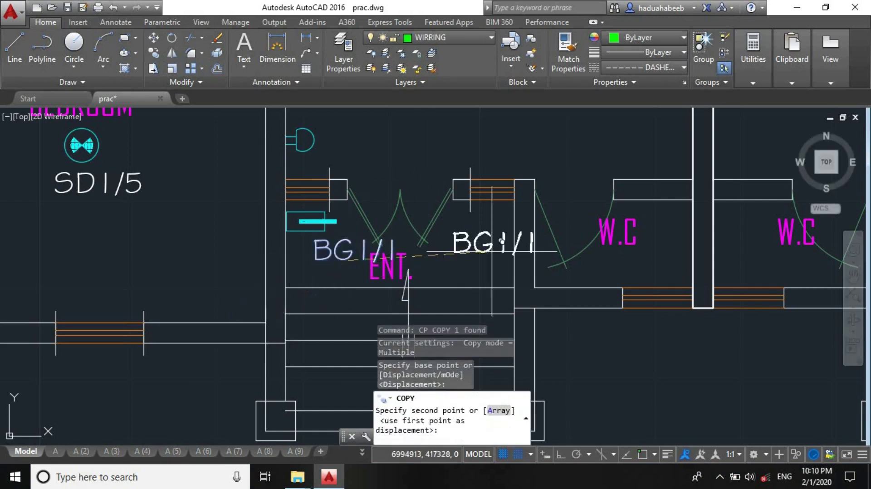
{"action": "scroll", "coordinate": [476, 295], "scroll_direction": "down", "scroll_amount": 5}
{"action": "scroll", "coordinate": [365, 142], "scroll_direction": "up", "scroll_amount": 2}
{"action": "scroll", "coordinate": [364, 141], "scroll_direction": "up", "scroll_amount": 8}
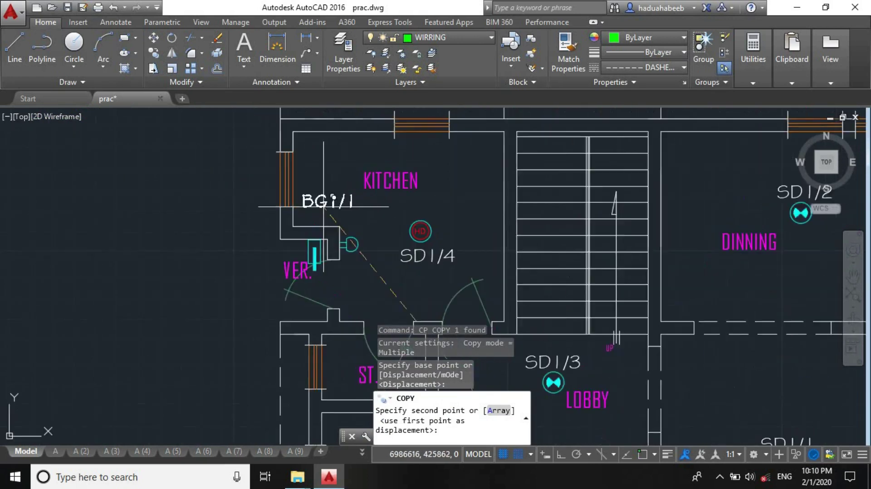
{"action": "left_click", "coordinate": [358, 315]}
{"action": "scroll", "coordinate": [368, 305], "scroll_direction": "down", "scroll_amount": 4}
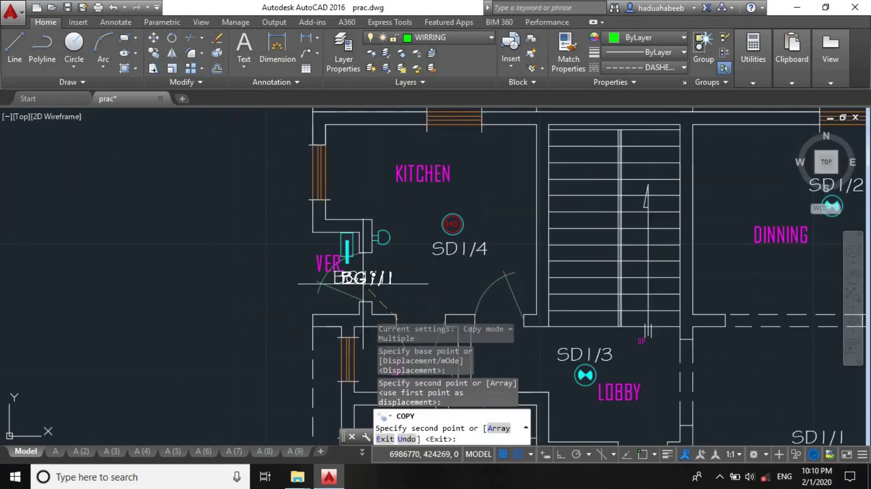
{"action": "scroll", "coordinate": [367, 268], "scroll_direction": "up", "scroll_amount": 6}
{"action": "key", "text": "Escape"}
- Change the last digit of the veranda device's BG label to 2
{"action": "left_click", "coordinate": [367, 267]}
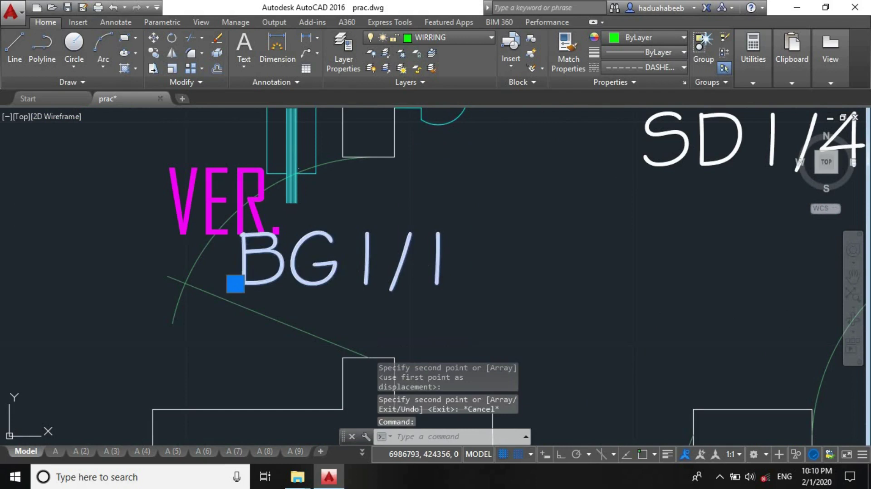
{"action": "double_click", "coordinate": [436, 277]}
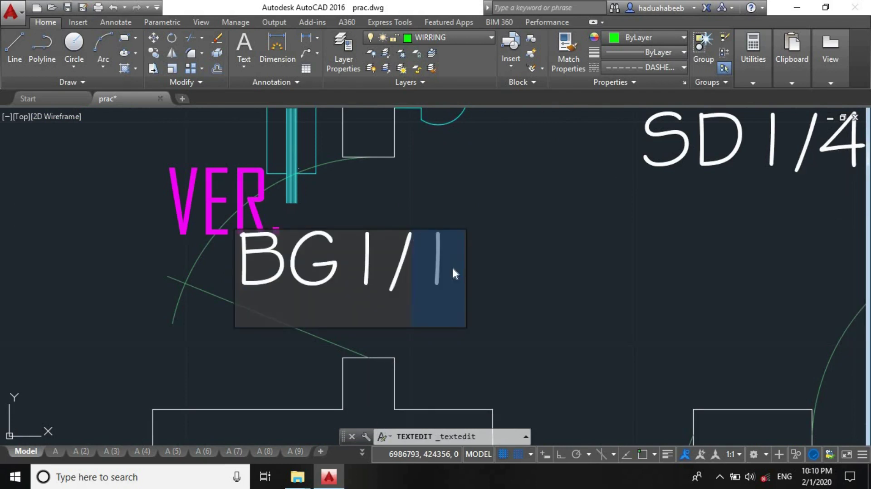
{"action": "type", "text": "2"}
{"action": "left_click", "coordinate": [627, 255]}
- Copy the main entrance's BG1/1 label to beside the D-shaped wall device just above the entrance
{"action": "scroll", "coordinate": [615, 259], "scroll_direction": "down", "scroll_amount": 3}
{"action": "scroll", "coordinate": [290, 190], "scroll_direction": "down", "scroll_amount": 2}
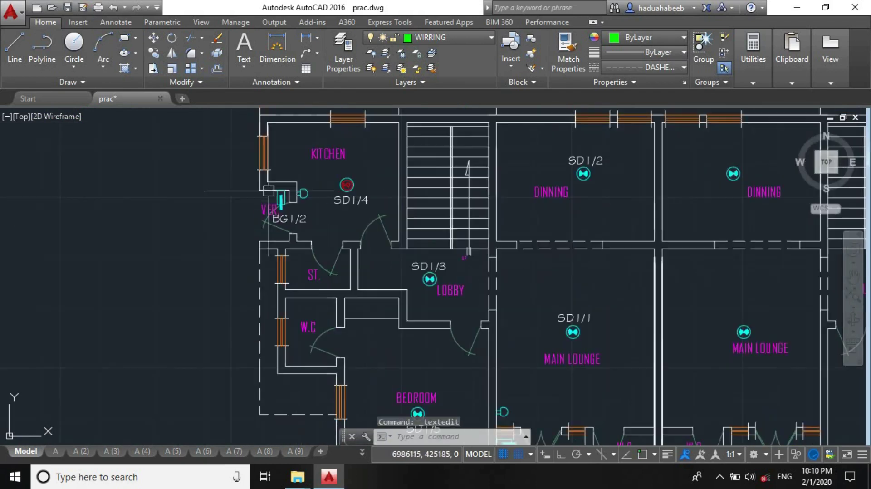
{"action": "scroll", "coordinate": [399, 272], "scroll_direction": "down", "scroll_amount": 2}
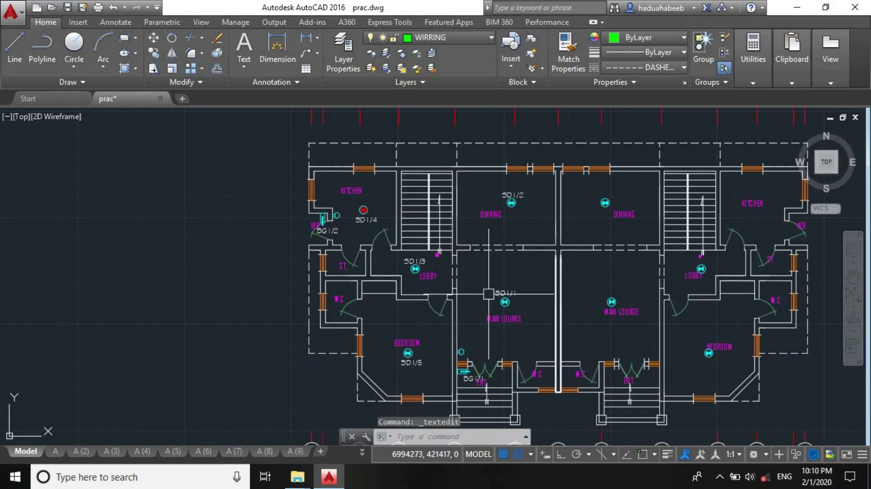
{"action": "scroll", "coordinate": [494, 382], "scroll_direction": "up", "scroll_amount": 6}
{"action": "left_click", "coordinate": [437, 347]}
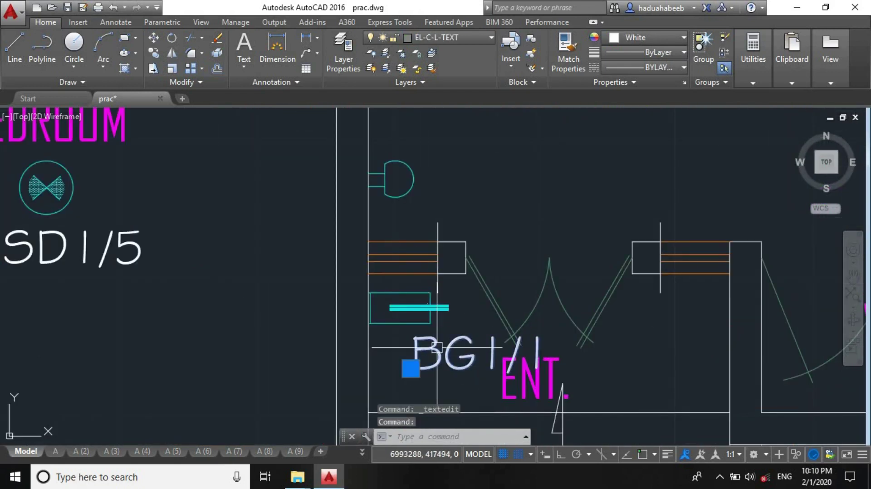
{"action": "key", "text": "Return"}
{"action": "left_click", "coordinate": [437, 348]}
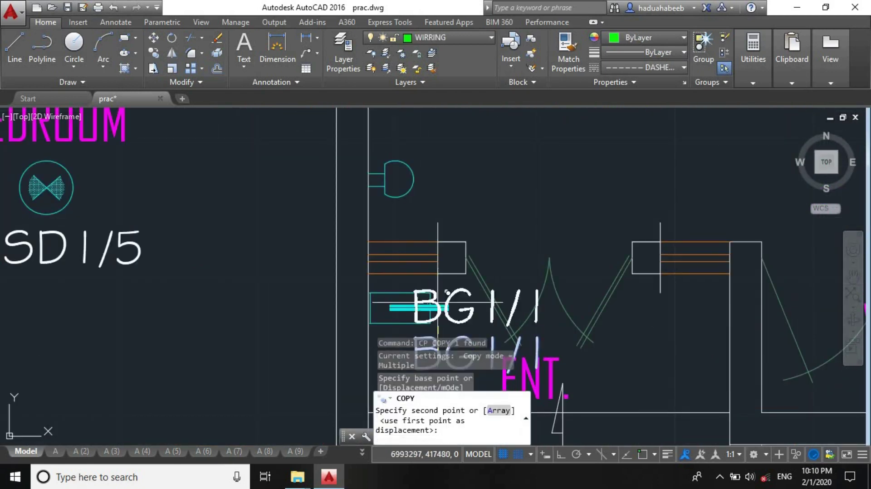
{"action": "left_click", "coordinate": [445, 171]}
{"action": "key", "text": "Escape"}
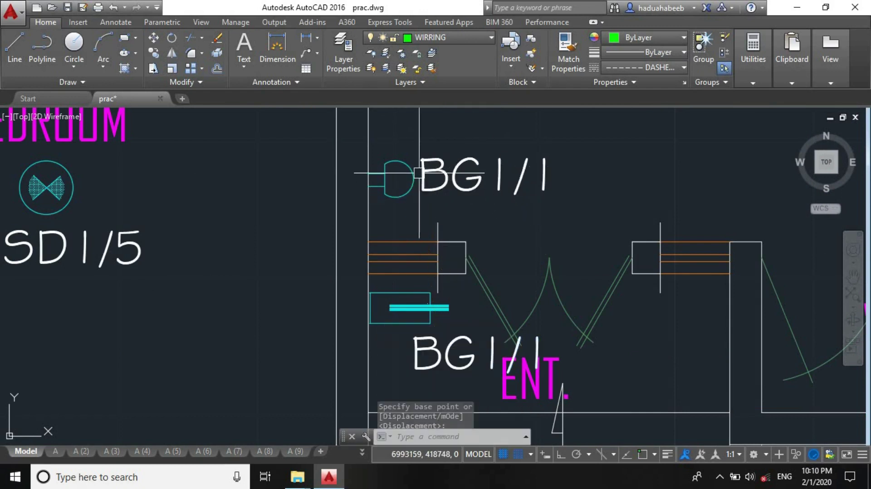
- Change the prefix of the label beside the D-shaped entrance device to FB, making it FB1/1
{"action": "double_click", "coordinate": [446, 178]}
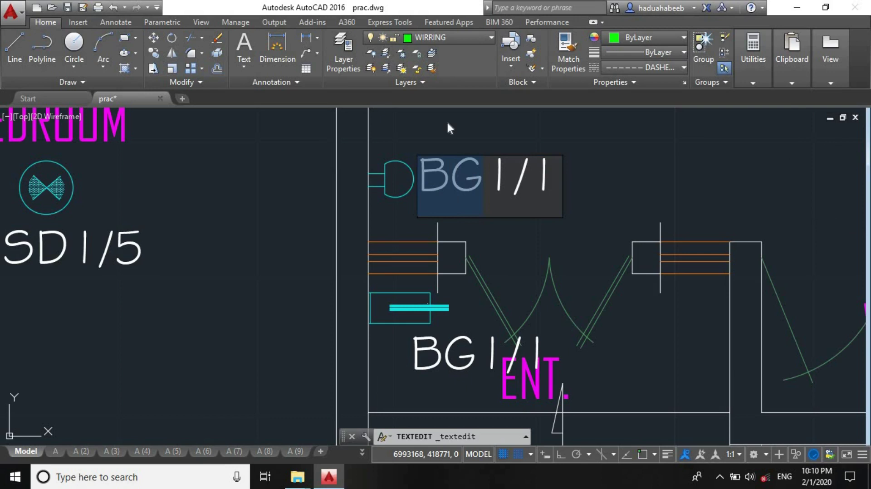
{"action": "type", "text": "FB"}
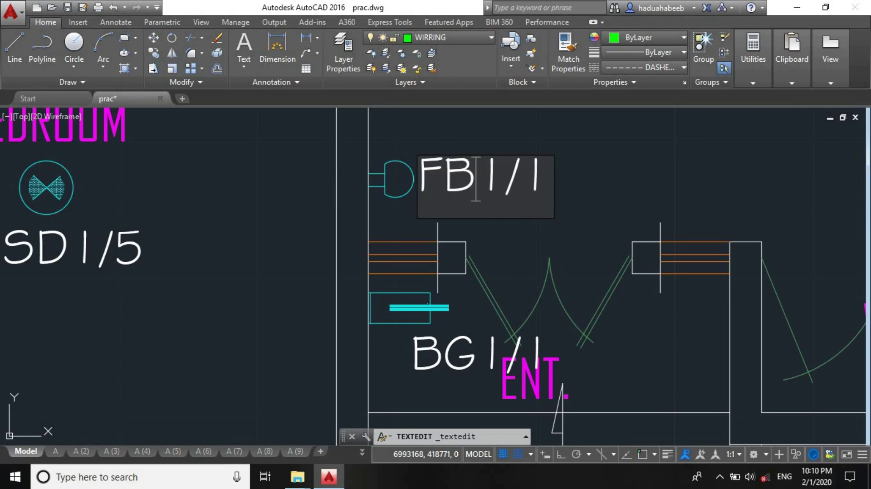
{"action": "left_click", "coordinate": [592, 161]}
{"action": "left_click", "coordinate": [518, 177]}
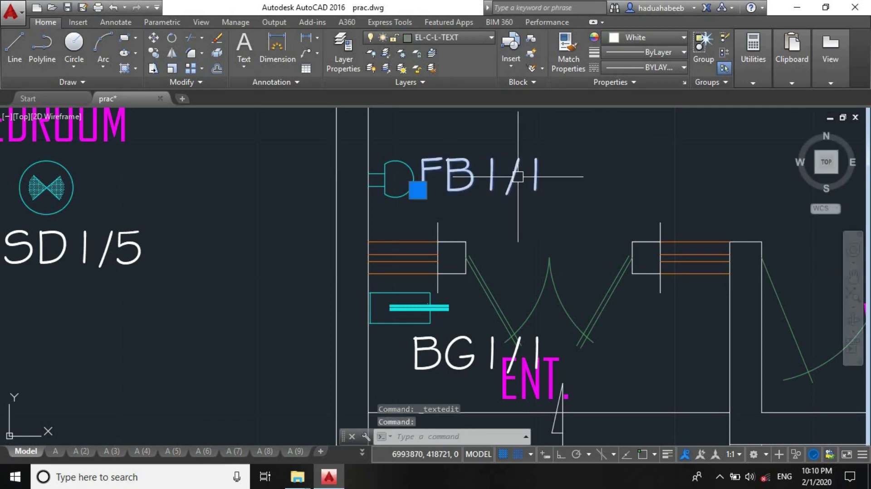
{"action": "type", "text": "c"}
{"action": "key", "text": "Return"}
{"action": "left_click", "coordinate": [453, 181]}
{"action": "scroll", "coordinate": [454, 181], "scroll_direction": "down", "scroll_amount": 3}
{"action": "key", "text": "Escape"}
- Copy the FB1/1 label from the entrance to just above the D-shaped wall device in the kitchen
{"action": "scroll", "coordinate": [453, 199], "scroll_direction": "up", "scroll_amount": 3}
{"action": "left_click", "coordinate": [459, 211]}
{"action": "type", "text": "c"}
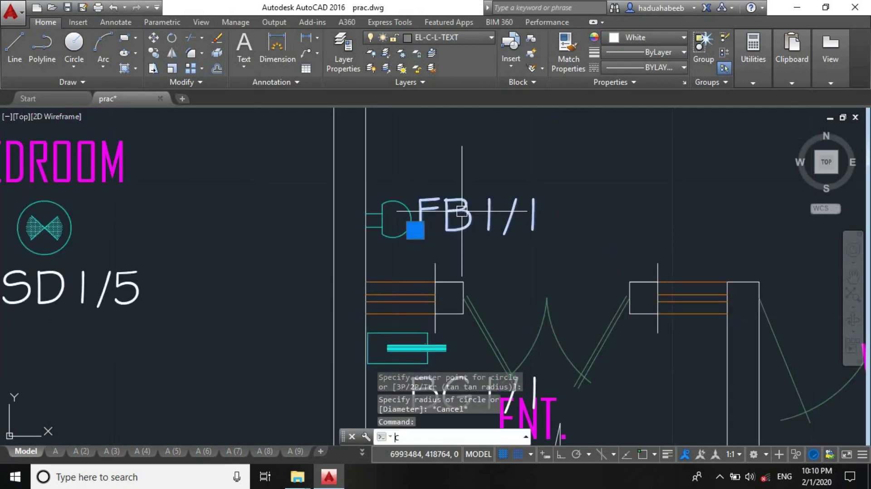
{"action": "type", "text": "p"}
{"action": "key", "text": "Return"}
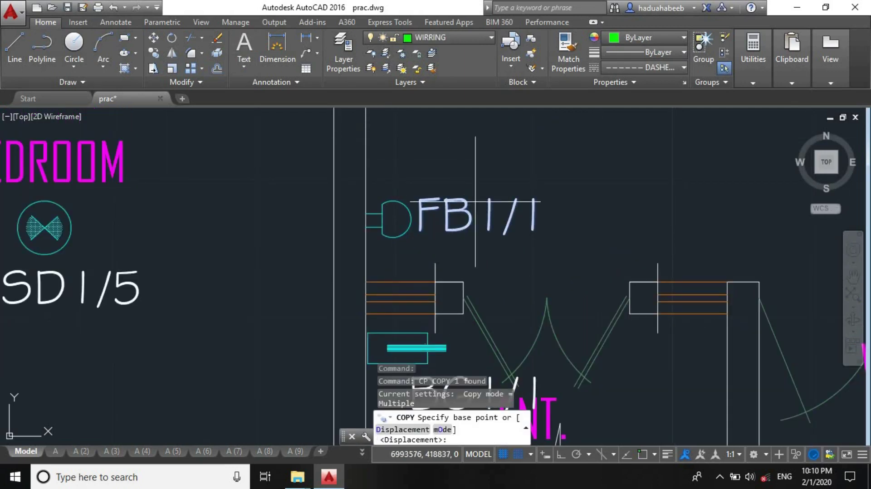
{"action": "left_click", "coordinate": [476, 215]}
{"action": "scroll", "coordinate": [435, 280], "scroll_direction": "down", "scroll_amount": 6}
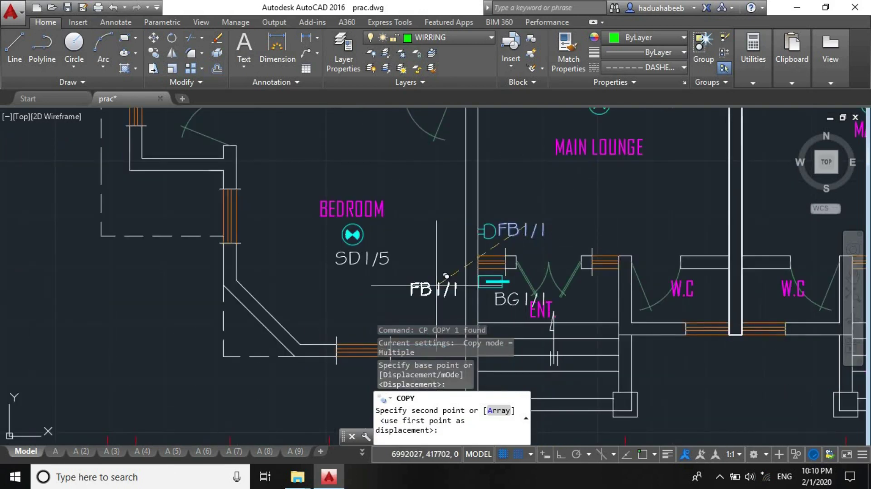
{"action": "scroll", "coordinate": [375, 153], "scroll_direction": "up", "scroll_amount": 2}
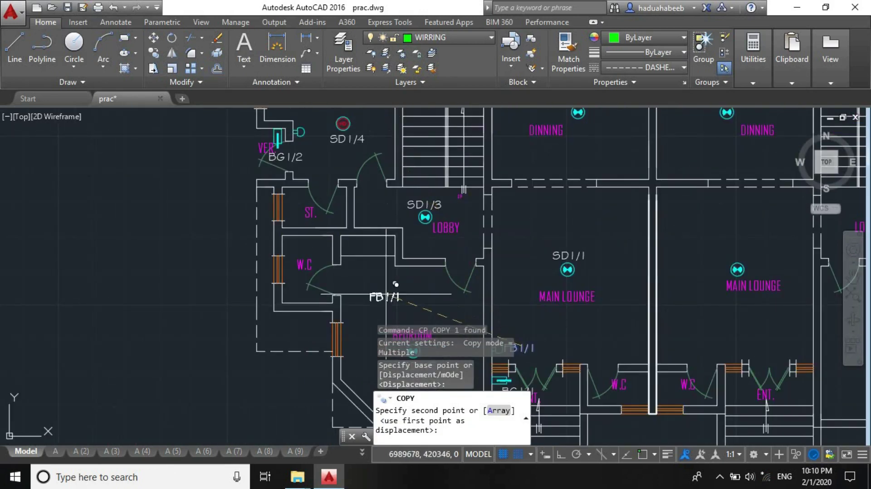
{"action": "scroll", "coordinate": [340, 140], "scroll_direction": "down", "scroll_amount": 3}
{"action": "scroll", "coordinate": [342, 242], "scroll_direction": "up", "scroll_amount": 5}
{"action": "scroll", "coordinate": [334, 253], "scroll_direction": "up", "scroll_amount": 2}
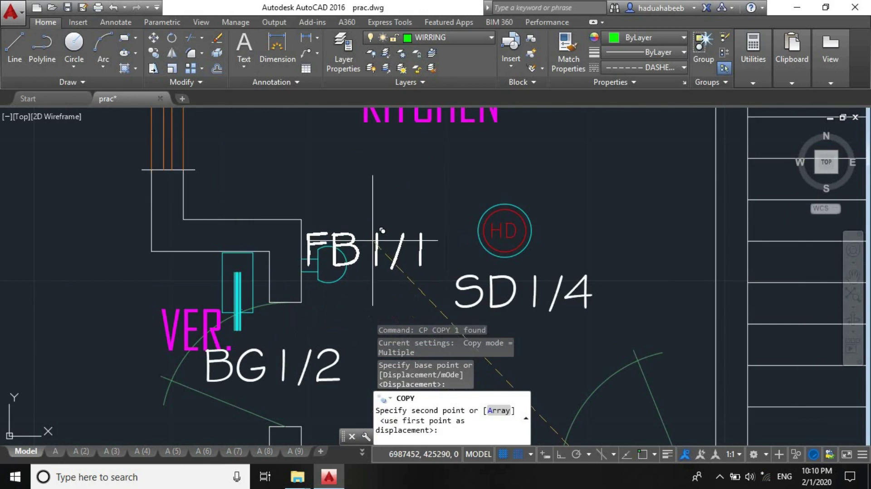
{"action": "left_click", "coordinate": [369, 224]}
{"action": "key", "text": "Escape"}
- Change the label above the kitchen's D-shaped wall device to FB1/2
{"action": "left_click", "coordinate": [345, 220]}
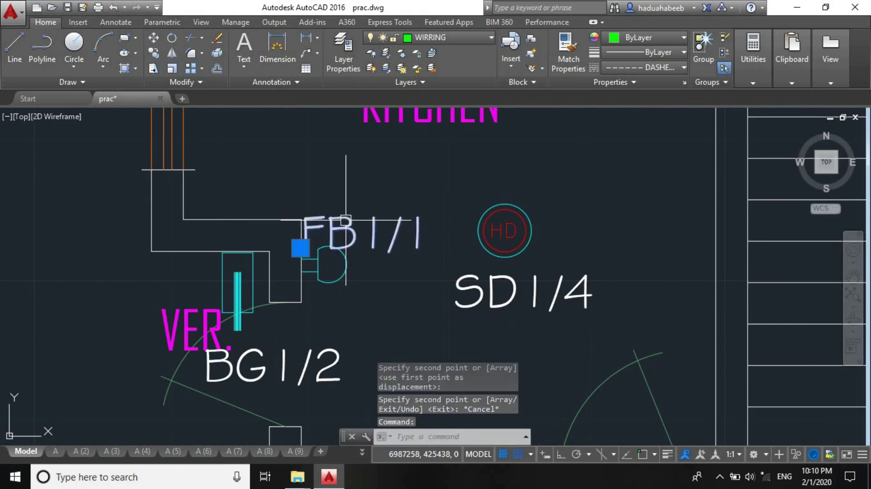
{"action": "double_click", "coordinate": [367, 240]}
{"action": "key", "text": "End"}
{"action": "type", "text": "2"}
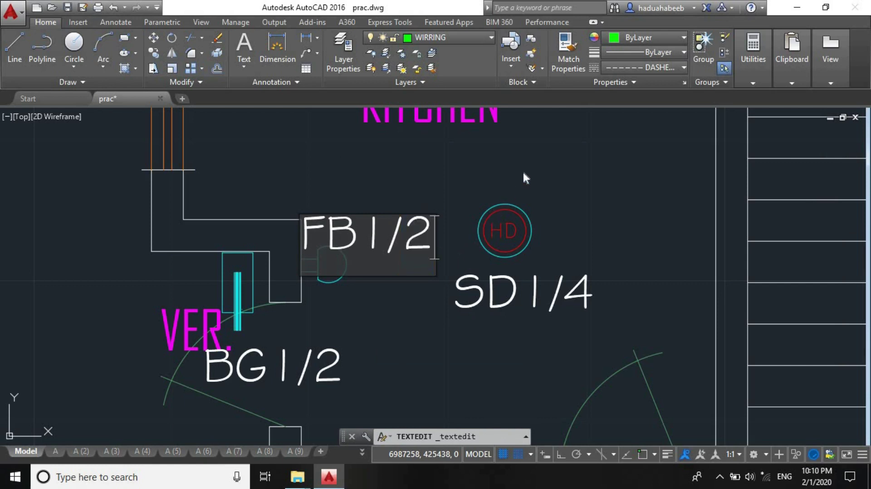
{"action": "left_click", "coordinate": [522, 172]}
- Change the prefix of the kitchen heat detector's label from SD to HD, making it HD1/4
{"action": "scroll", "coordinate": [431, 262], "scroll_direction": "down", "scroll_amount": 2}
{"action": "scroll", "coordinate": [431, 262], "scroll_direction": "down", "scroll_amount": 2}
{"action": "scroll", "coordinate": [476, 254], "scroll_direction": "up", "scroll_amount": 4}
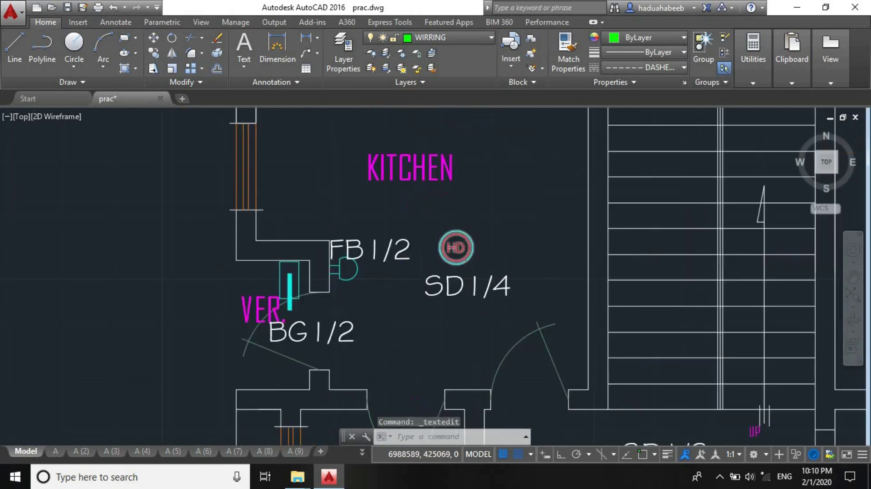
{"action": "scroll", "coordinate": [272, 186], "scroll_direction": "down", "scroll_amount": 2}
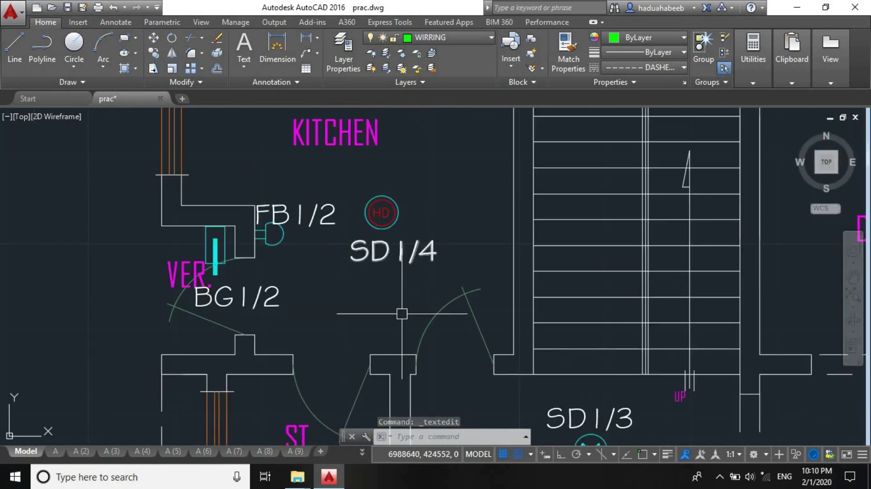
{"action": "scroll", "coordinate": [390, 263], "scroll_direction": "down", "scroll_amount": 2}
{"action": "scroll", "coordinate": [379, 271], "scroll_direction": "up", "scroll_amount": 2}
{"action": "scroll", "coordinate": [380, 270], "scroll_direction": "up", "scroll_amount": 2}
{"action": "key", "text": "Escape"}
{"action": "left_click", "coordinate": [386, 290]}
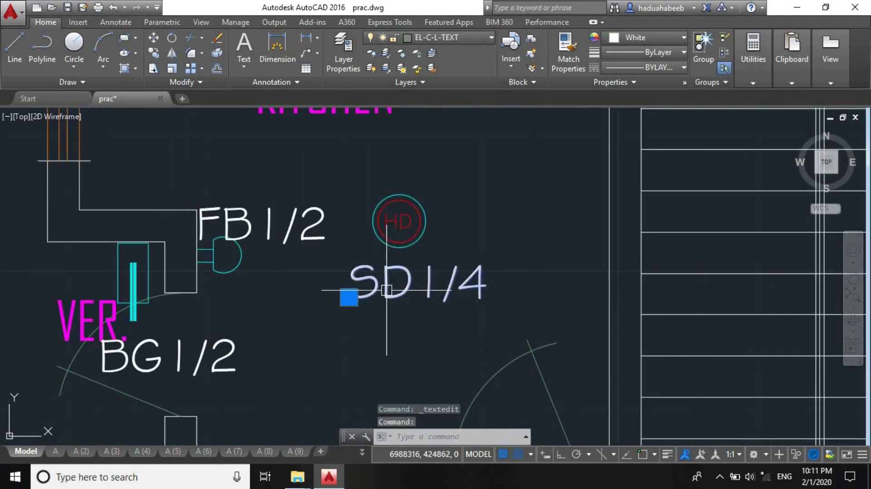
{"action": "double_click", "coordinate": [387, 290]}
{"action": "left_click", "coordinate": [385, 293]}
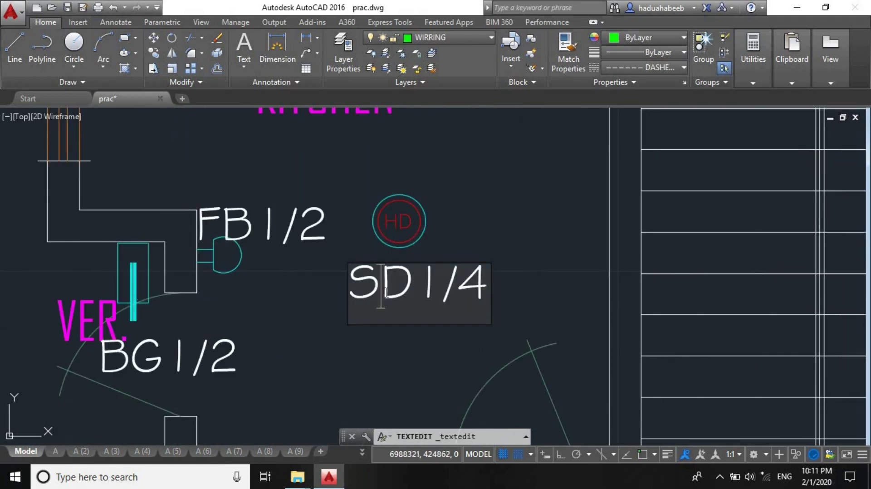
{"action": "key", "text": "BackSpace"}
{"action": "type", "text": "H"}
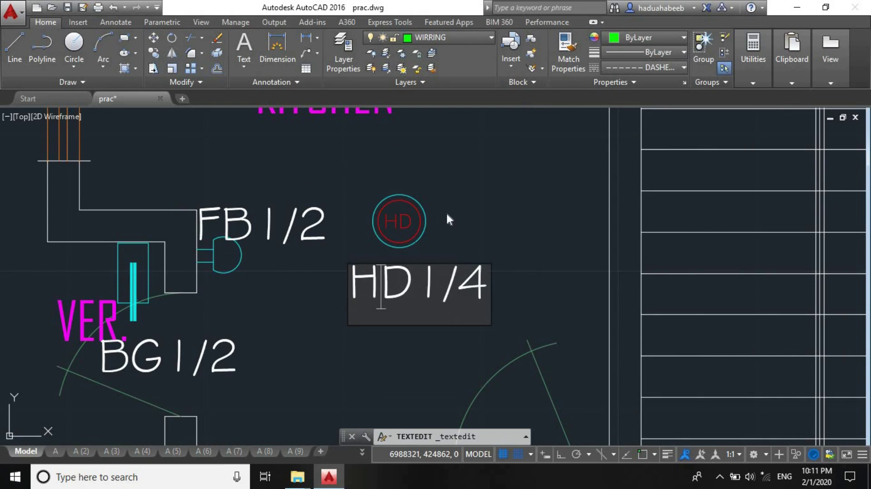
{"action": "key", "text": "Escape"}
- Renumber the label below the bedroom's smoke detector as SD1/4
{"action": "scroll", "coordinate": [417, 264], "scroll_direction": "down", "scroll_amount": 8}
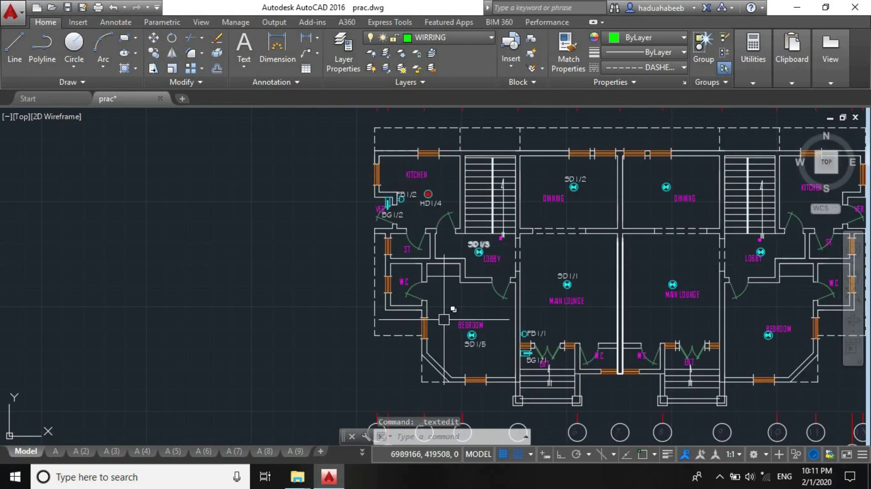
{"action": "scroll", "coordinate": [511, 401], "scroll_direction": "up", "scroll_amount": 2}
{"action": "scroll", "coordinate": [473, 313], "scroll_direction": "up", "scroll_amount": 4}
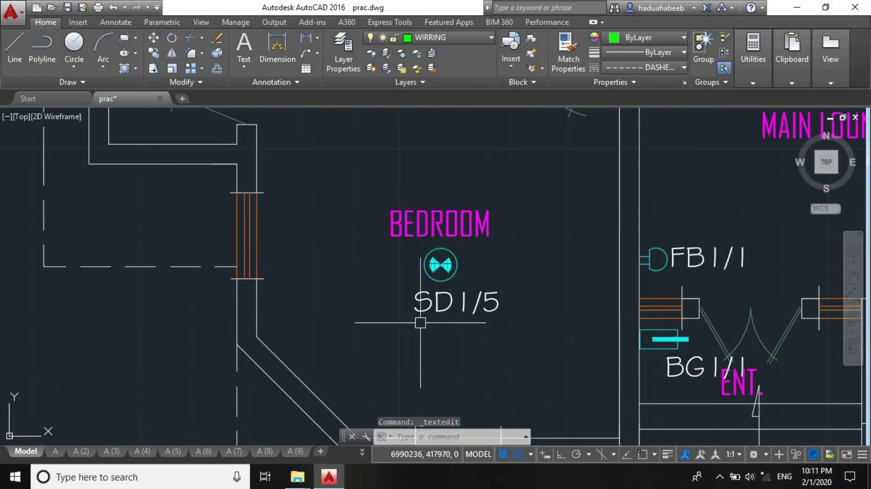
{"action": "double_click", "coordinate": [472, 312]}
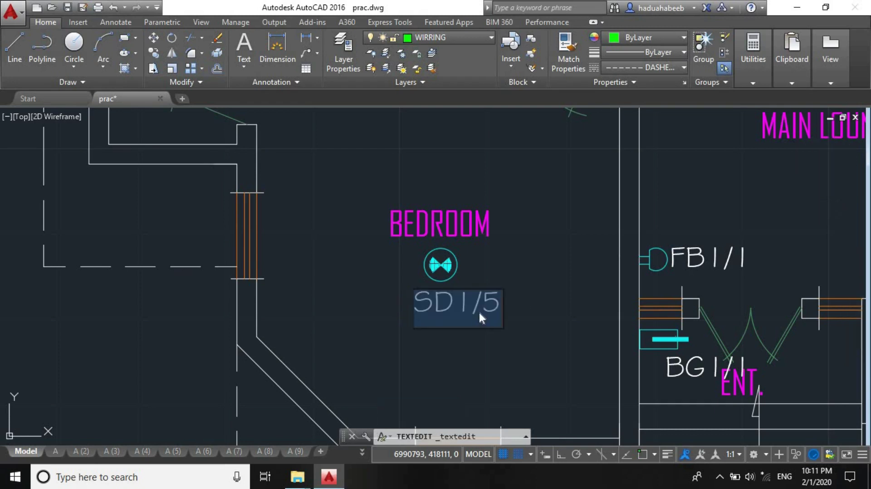
{"action": "type", "text": "4"}
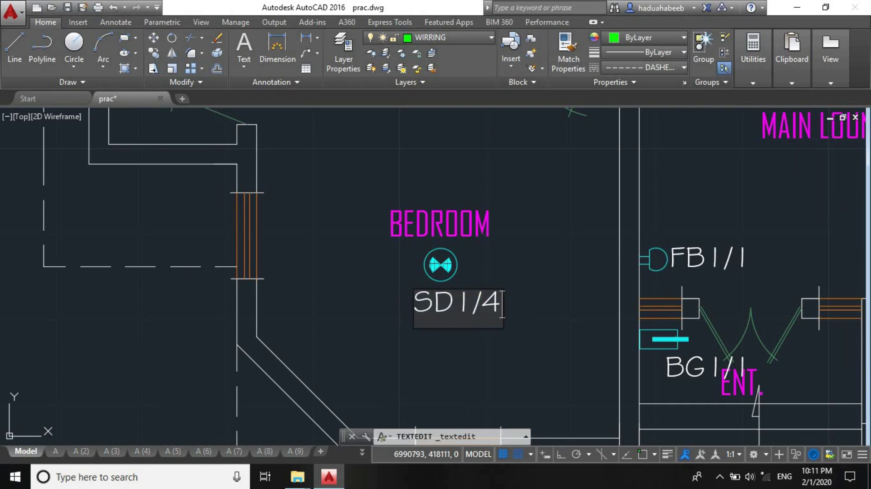
{"action": "key", "text": "Return"}
- Renumber the label below the kitchen's heat detector as HD1/5
{"action": "scroll", "coordinate": [458, 359], "scroll_direction": "down", "scroll_amount": 6}
{"action": "scroll", "coordinate": [411, 204], "scroll_direction": "up", "scroll_amount": 8}
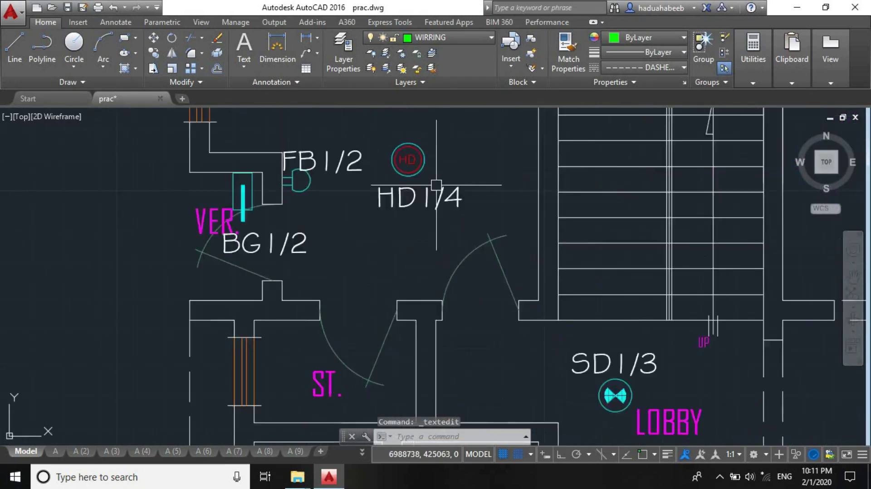
{"action": "left_click", "coordinate": [419, 202]}
{"action": "double_click", "coordinate": [456, 220]}
{"action": "left_click", "coordinate": [451, 218]}
{"action": "type", "text": "5"}
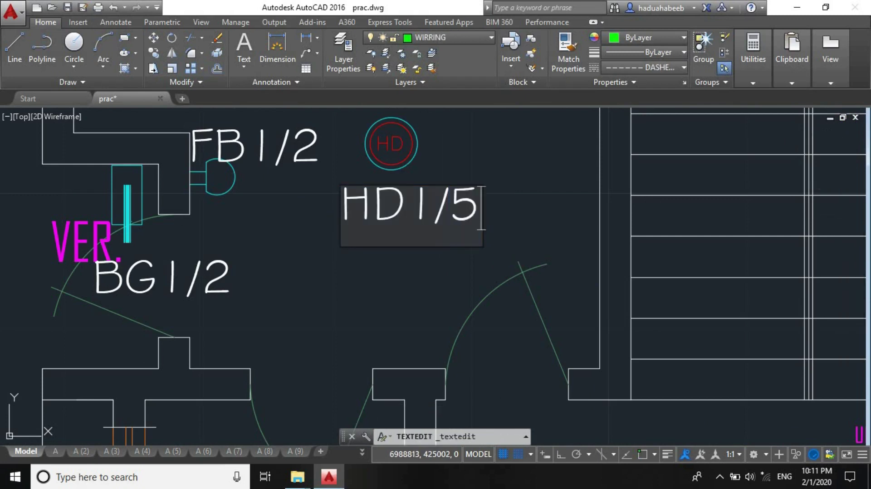
{"action": "key", "text": "Return"}
{"action": "scroll", "coordinate": [278, 236], "scroll_direction": "down", "scroll_amount": 8}
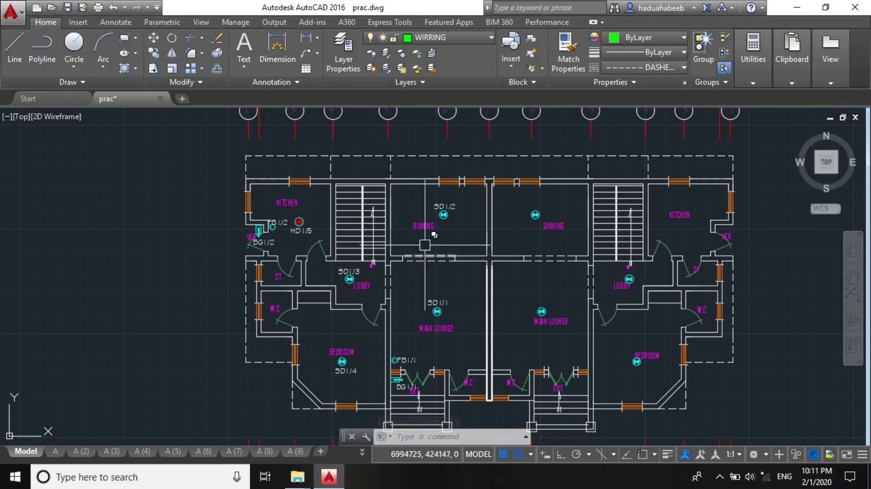
- Copy the SD1/1 label from the ground floor main lounge to below the smoke detector in the first floor's left family lounge
{"action": "scroll", "coordinate": [455, 245], "scroll_direction": "up", "scroll_amount": 2}
{"action": "scroll", "coordinate": [455, 195], "scroll_direction": "up", "scroll_amount": 2}
{"action": "scroll", "coordinate": [390, 226], "scroll_direction": "down", "scroll_amount": 8}
{"action": "scroll", "coordinate": [389, 274], "scroll_direction": "up", "scroll_amount": 4}
{"action": "scroll", "coordinate": [389, 223], "scroll_direction": "down", "scroll_amount": 2}
{"action": "scroll", "coordinate": [389, 224], "scroll_direction": "up", "scroll_amount": 10}
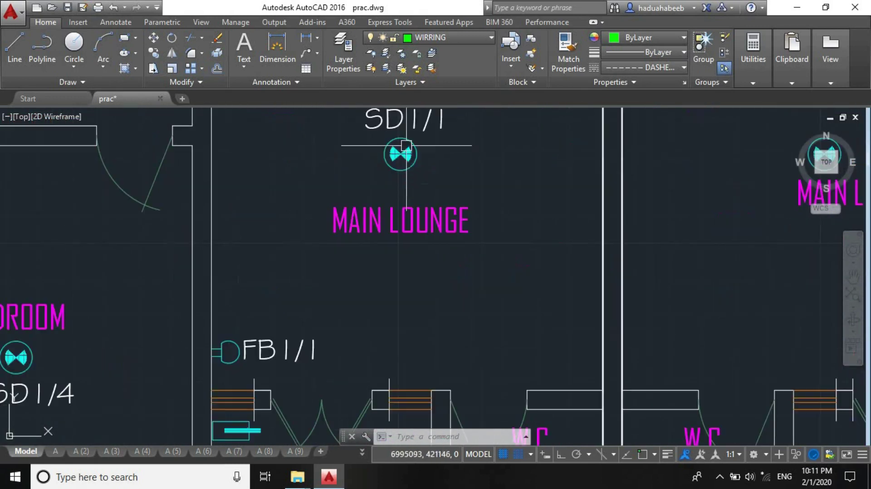
{"action": "type", "text": "cp"}
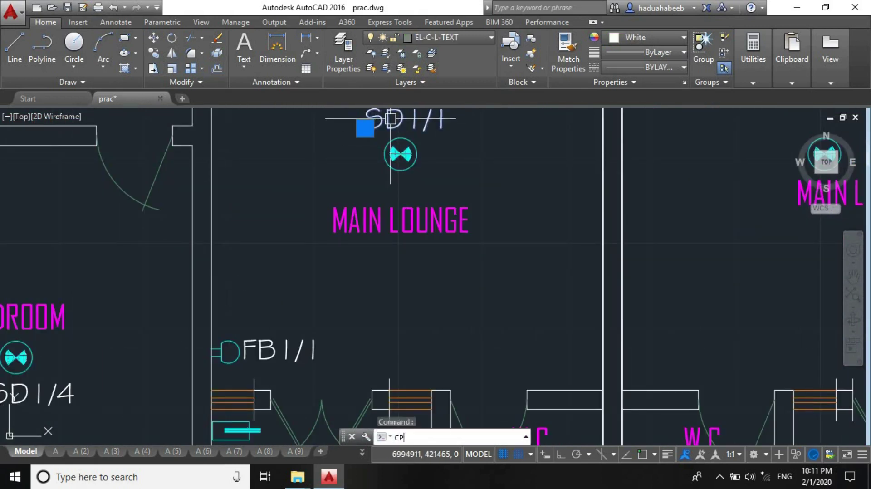
{"action": "key", "text": "Return"}
{"action": "left_click", "coordinate": [424, 141]}
{"action": "scroll", "coordinate": [218, 228], "scroll_direction": "down", "scroll_amount": 8}
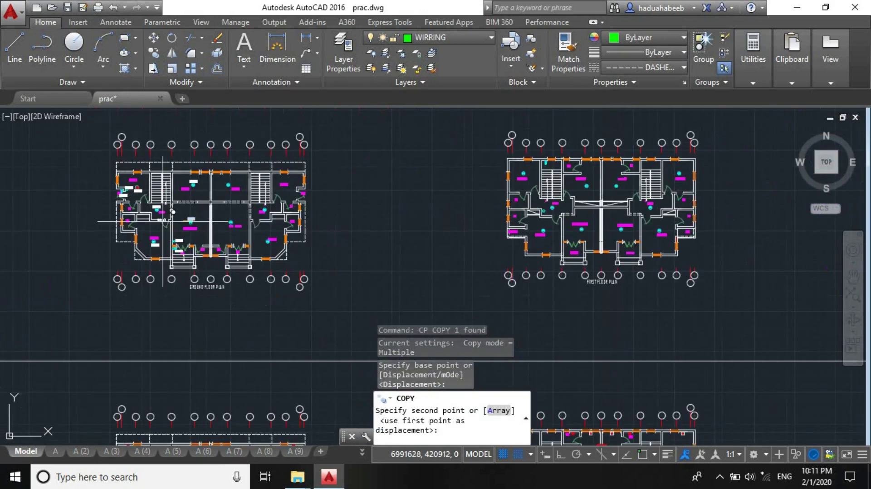
{"action": "scroll", "coordinate": [524, 225], "scroll_direction": "up", "scroll_amount": 8}
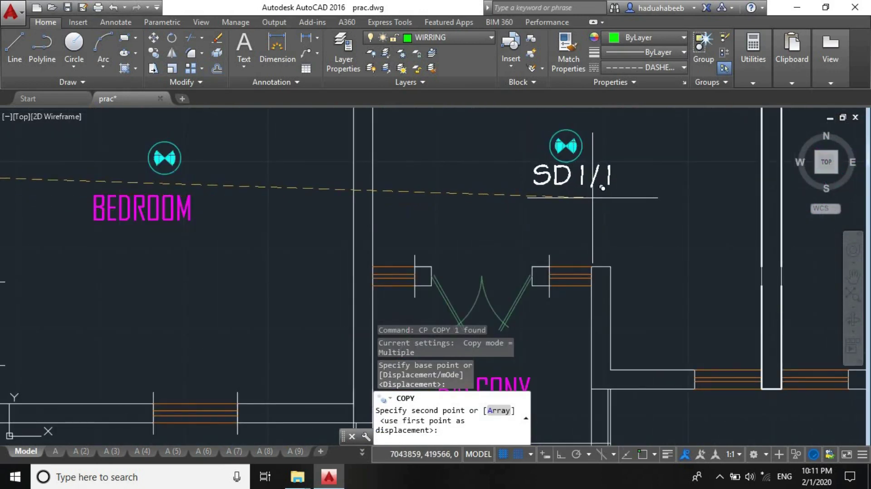
{"action": "left_click", "coordinate": [599, 187]}
{"action": "scroll", "coordinate": [592, 210], "scroll_direction": "down", "scroll_amount": 3}
{"action": "scroll", "coordinate": [402, 288], "scroll_direction": "up", "scroll_amount": 5}
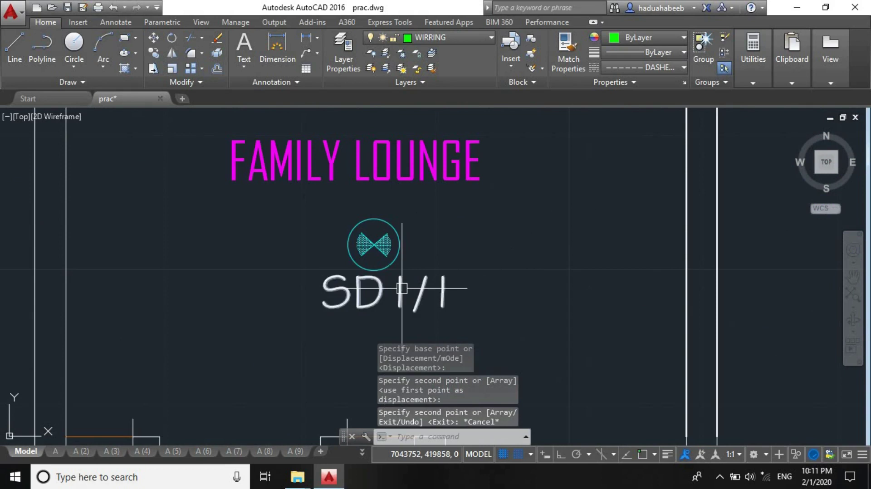
{"action": "key", "text": "Escape"}
- Change the loop number of the family lounge detector's copied label to 2, making it SD2/1
{"action": "double_click", "coordinate": [393, 301]}
{"action": "left_click_drag", "start_coordinate": [392, 294], "coordinate": [403, 293]}
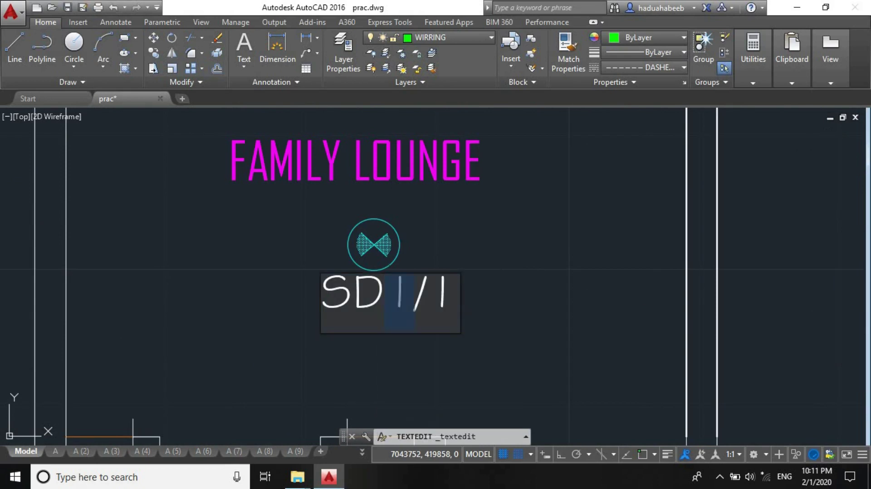
{"action": "type", "text": "2"}
{"action": "left_click", "coordinate": [485, 227]}
- Copy the SD2/1 label to the smoke detectors in the left unit's inner bedroom, lobby and lower bedroom on the first floor
{"action": "left_click", "coordinate": [443, 293]}
{"action": "type", "text": "cp"}
{"action": "key", "text": "Return"}
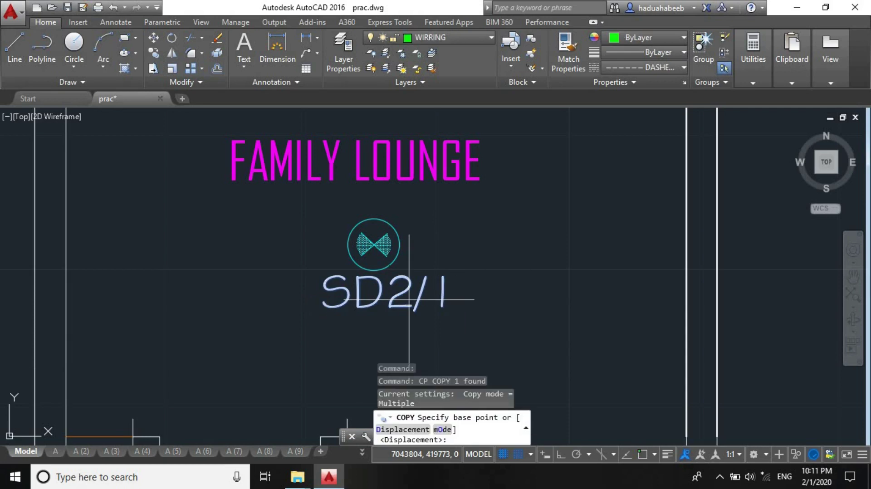
{"action": "left_click", "coordinate": [368, 306]}
{"action": "scroll", "coordinate": [447, 279], "scroll_direction": "down", "scroll_amount": 5}
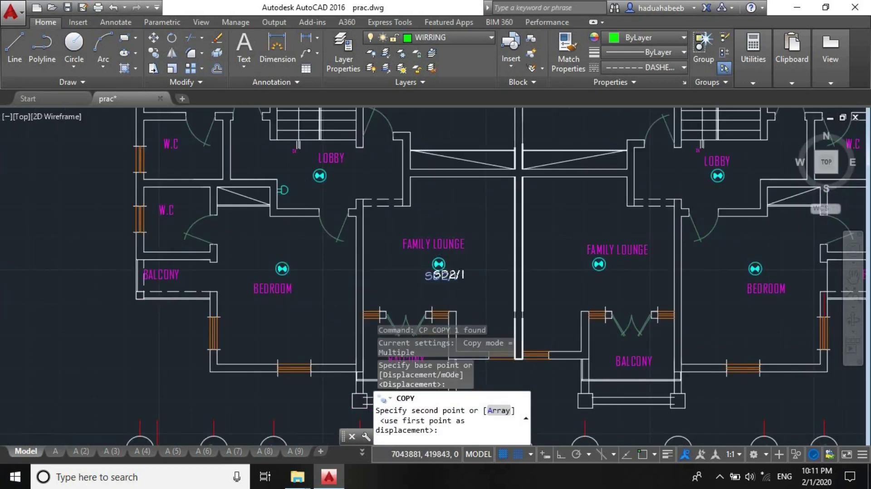
{"action": "scroll", "coordinate": [392, 206], "scroll_direction": "up", "scroll_amount": 6}
{"action": "left_click", "coordinate": [451, 277]}
{"action": "scroll", "coordinate": [344, 335], "scroll_direction": "up", "scroll_amount": 5}
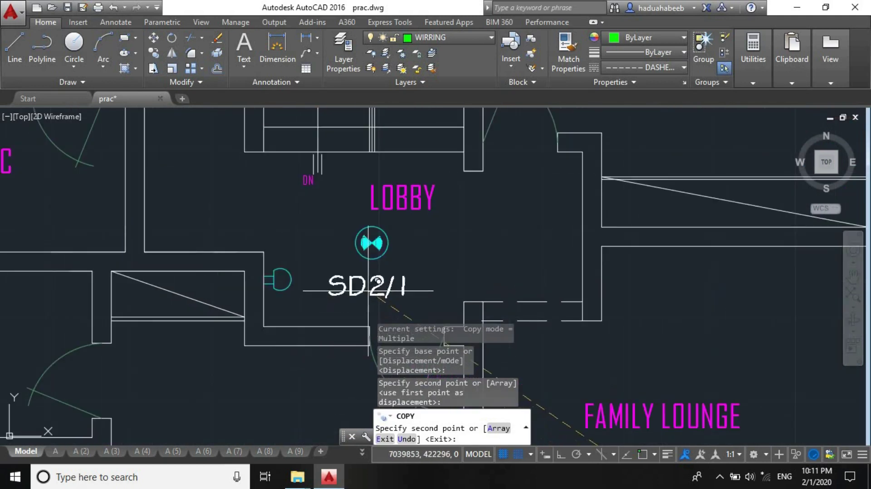
{"action": "left_click", "coordinate": [372, 288]}
{"action": "scroll", "coordinate": [373, 288], "scroll_direction": "down", "scroll_amount": 5}
{"action": "scroll", "coordinate": [349, 267], "scroll_direction": "up", "scroll_amount": 6}
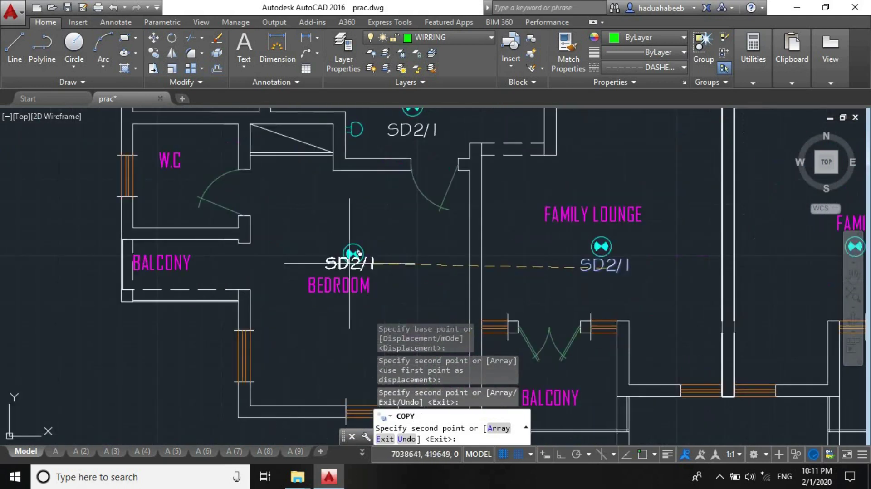
{"action": "left_click", "coordinate": [360, 241]}
{"action": "scroll", "coordinate": [373, 297], "scroll_direction": "down", "scroll_amount": 5}
{"action": "right_click", "coordinate": [374, 310]}
{"action": "key", "text": "Escape"}
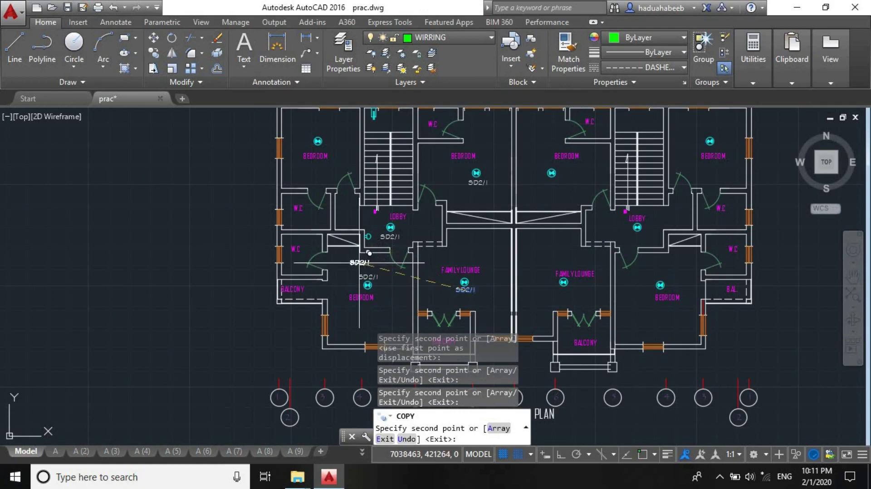
- Copy the SD2/1 label to the detectors in the first floor's upper-left bedroom and the left penthouse unit's bedroom and lounge
{"action": "scroll", "coordinate": [326, 111], "scroll_direction": "up", "scroll_amount": 6}
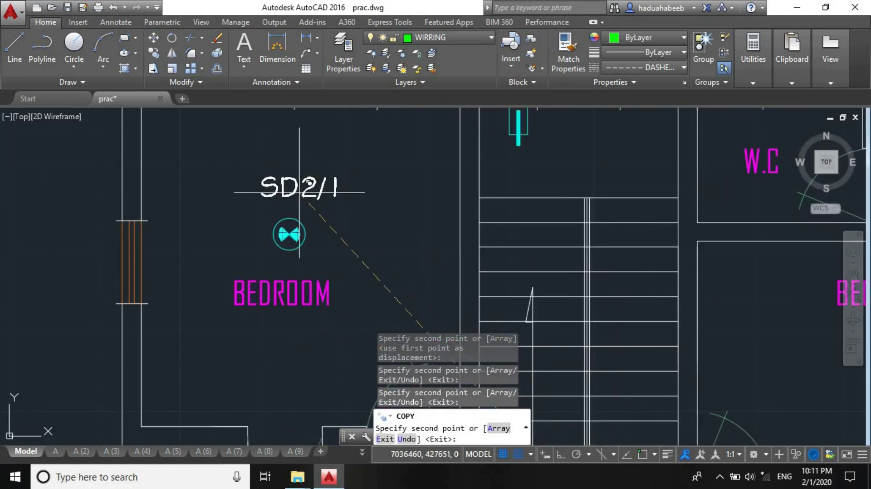
{"action": "scroll", "coordinate": [262, 198], "scroll_direction": "down", "scroll_amount": 5}
{"action": "scroll", "coordinate": [408, 195], "scroll_direction": "down", "scroll_amount": 3}
{"action": "scroll", "coordinate": [461, 249], "scroll_direction": "up", "scroll_amount": 2}
{"action": "scroll", "coordinate": [463, 249], "scroll_direction": "up", "scroll_amount": 5}
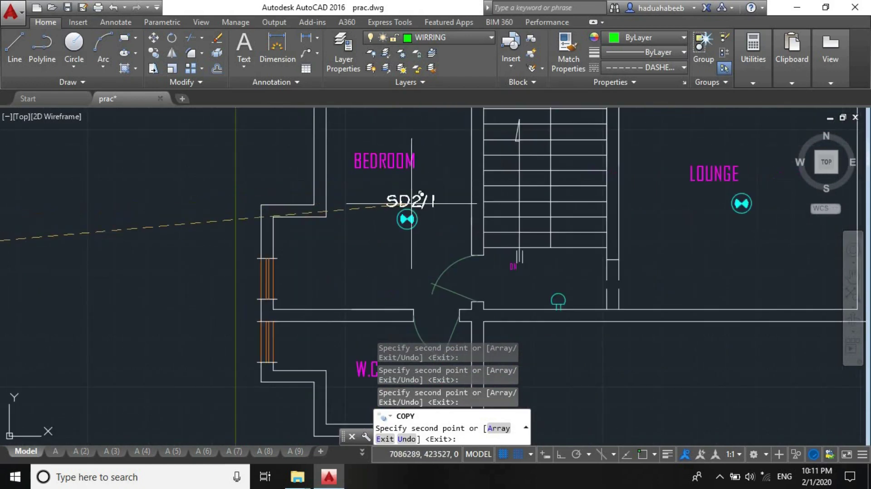
{"action": "scroll", "coordinate": [736, 228], "scroll_direction": "down", "scroll_amount": 6}
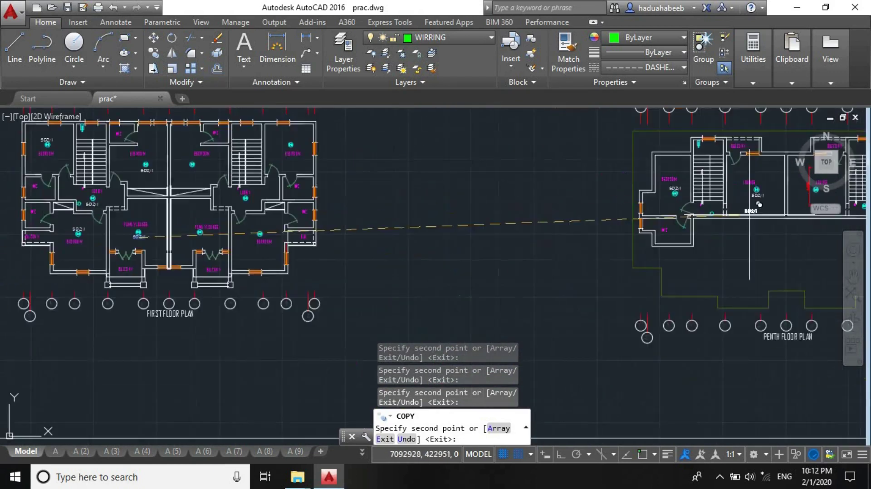
{"action": "key", "text": "Return"}
{"action": "key", "text": "Escape"}
- Renumber the label below the smoke detector in the first floor's inner bedroom, beside the dividing wall, as SD2/2
{"action": "scroll", "coordinate": [296, 240], "scroll_direction": "up", "scroll_amount": 5}
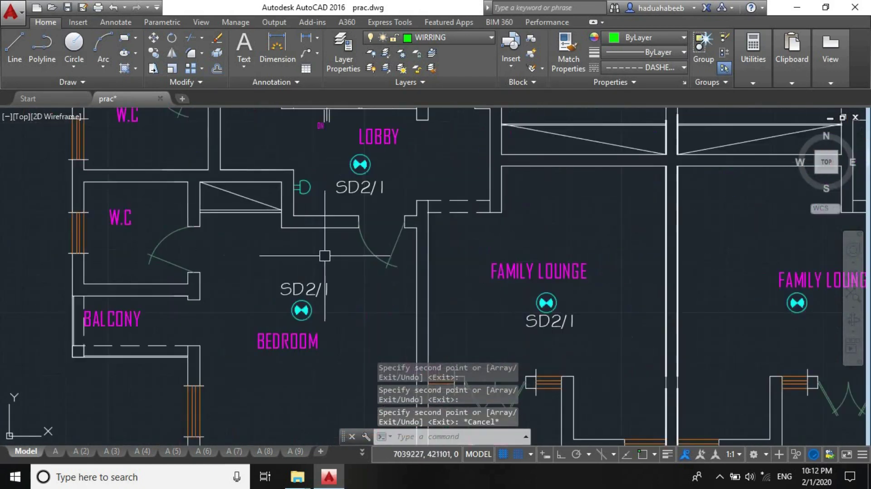
{"action": "scroll", "coordinate": [330, 261], "scroll_direction": "down", "scroll_amount": 2}
{"action": "scroll", "coordinate": [376, 299], "scroll_direction": "down", "scroll_amount": 3}
{"action": "scroll", "coordinate": [445, 206], "scroll_direction": "up", "scroll_amount": 8}
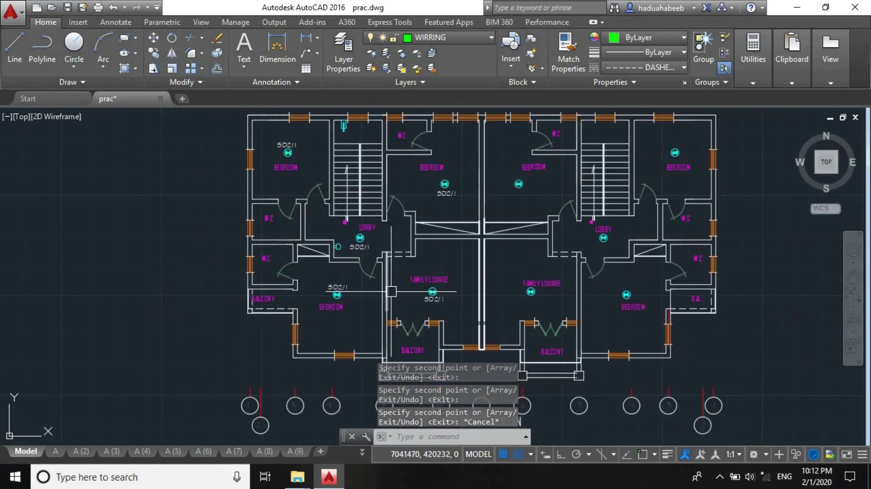
{"action": "left_click", "coordinate": [444, 205]}
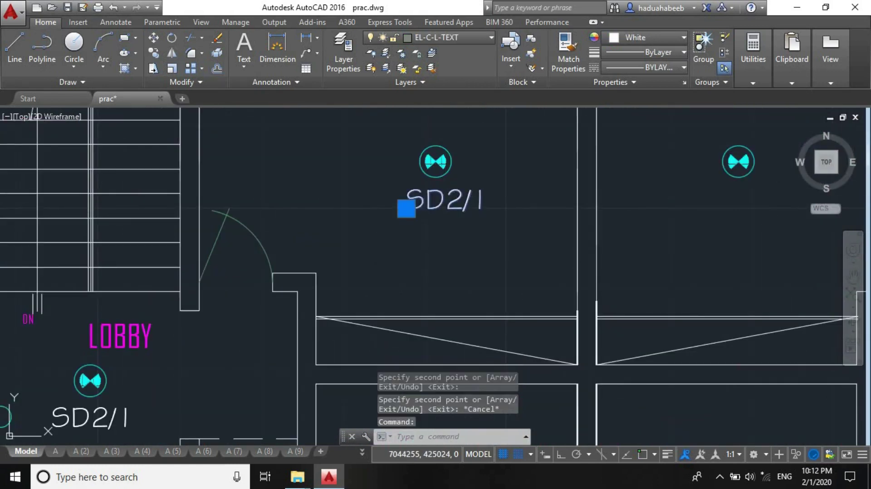
{"action": "double_click", "coordinate": [476, 205]}
{"action": "type", "text": "2"}
{"action": "key", "text": "Return"}
- Renumber the label below the first floor lobby's smoke detector as SD2/3
{"action": "scroll", "coordinate": [494, 199], "scroll_direction": "down", "scroll_amount": 4}
{"action": "scroll", "coordinate": [371, 259], "scroll_direction": "up", "scroll_amount": 2}
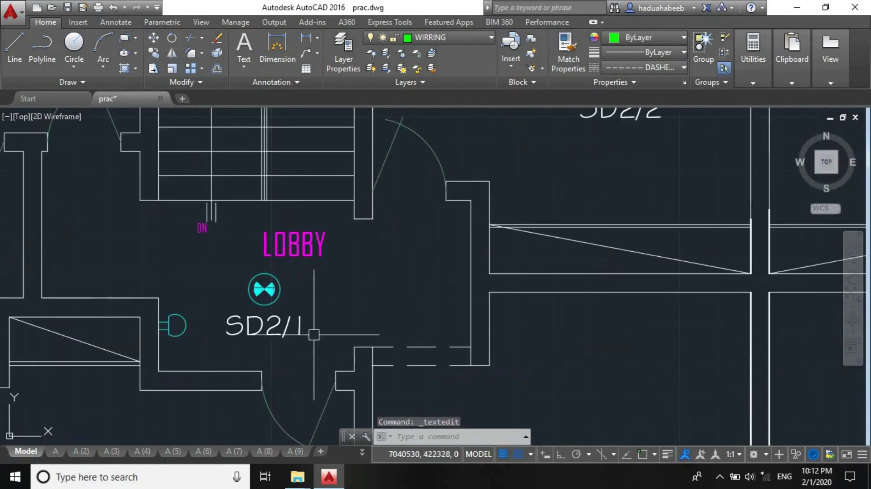
{"action": "left_click", "coordinate": [279, 336]}
{"action": "double_click", "coordinate": [290, 333]}
{"action": "left_click_drag", "start_coordinate": [290, 334], "coordinate": [312, 333]}
{"action": "type", "text": "3"}
{"action": "key", "text": "Return"}
- Renumber the label above the smoke detector in the first floor's lower-left bedroom as SD2/4
{"action": "scroll", "coordinate": [358, 297], "scroll_direction": "down", "scroll_amount": 3}
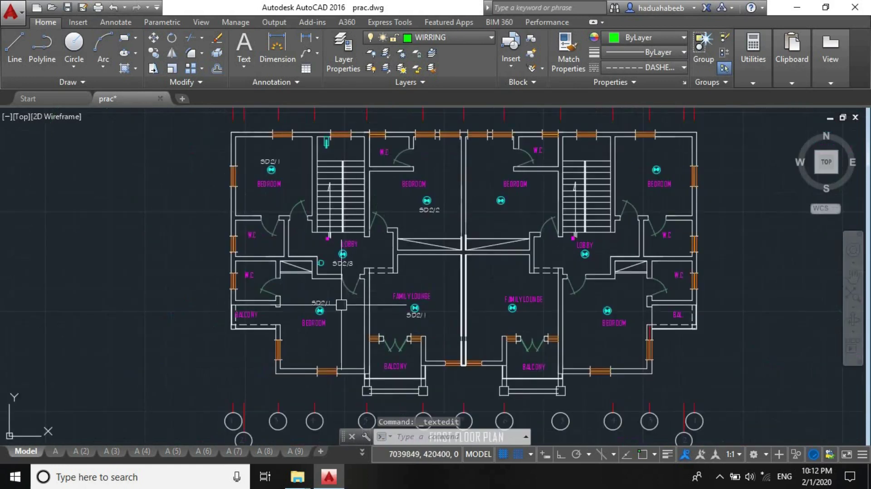
{"action": "scroll", "coordinate": [282, 304], "scroll_direction": "up", "scroll_amount": 2}
{"action": "left_click", "coordinate": [263, 302]}
{"action": "scroll", "coordinate": [287, 303], "scroll_direction": "up", "scroll_amount": 2}
{"action": "double_click", "coordinate": [323, 301]}
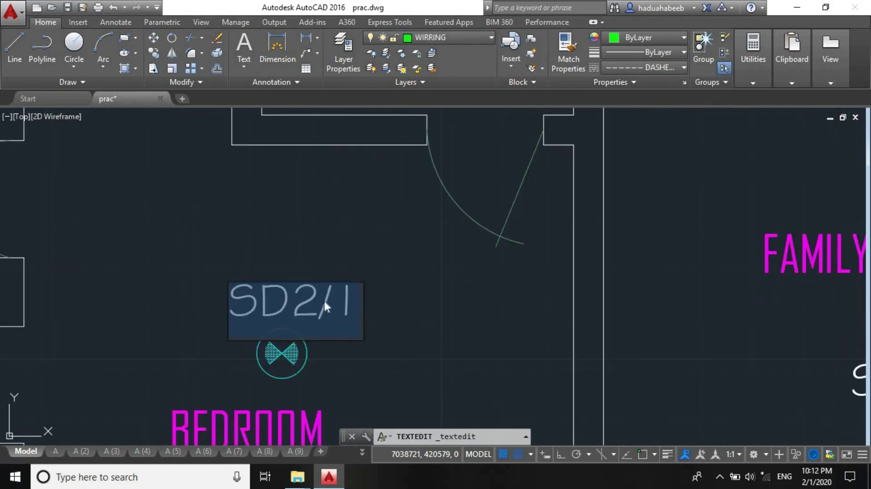
{"action": "left_click_drag", "start_coordinate": [335, 298], "coordinate": [361, 300]}
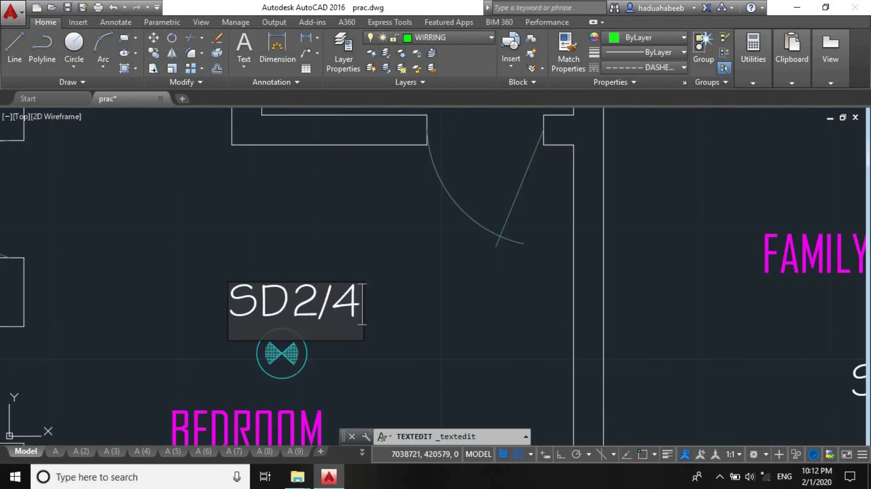
{"action": "key", "text": "Return"}
- Renumber the label above the smoke detector in the first floor's upper-left bedroom as SD2/5
{"action": "scroll", "coordinate": [327, 291], "scroll_direction": "down", "scroll_amount": 6}
{"action": "scroll", "coordinate": [272, 152], "scroll_direction": "up", "scroll_amount": 8}
{"action": "left_click", "coordinate": [266, 168]}
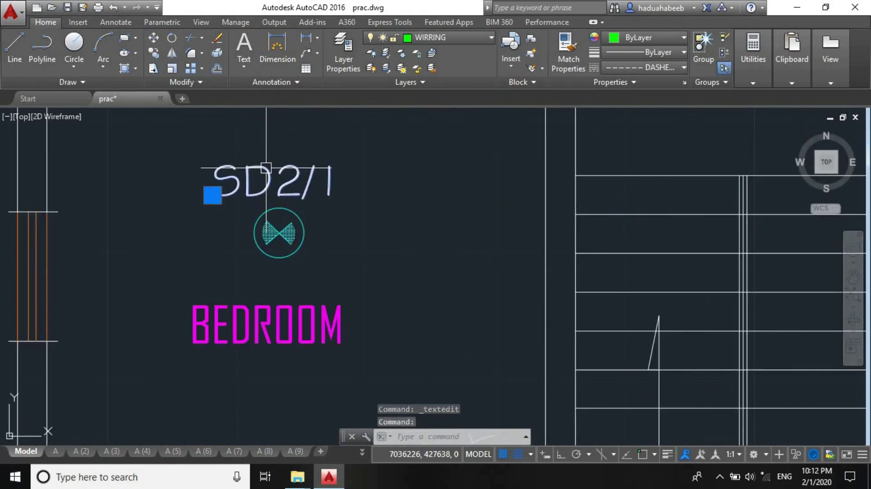
{"action": "double_click", "coordinate": [320, 199]}
{"action": "left_click", "coordinate": [315, 184]}
{"action": "type", "text": "5"}
{"action": "key", "text": "Return"}
- Renumber the label below the smoke detector in the penthouse floor's left lounge as SD2/6
{"action": "scroll", "coordinate": [302, 178], "scroll_direction": "down", "scroll_amount": 8}
{"action": "scroll", "coordinate": [302, 178], "scroll_direction": "down", "scroll_amount": 3}
{"action": "scroll", "coordinate": [698, 183], "scroll_direction": "up", "scroll_amount": 12}
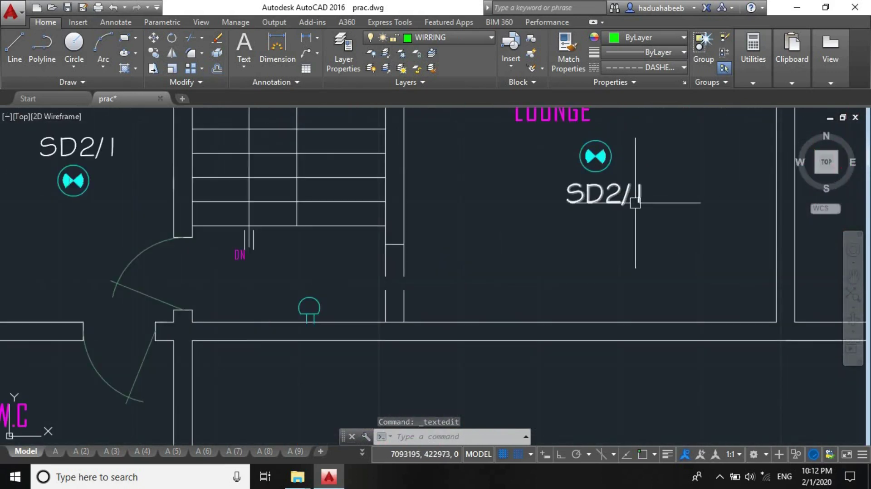
{"action": "double_click", "coordinate": [632, 198]}
{"action": "left_click_drag", "start_coordinate": [632, 198], "coordinate": [666, 206]}
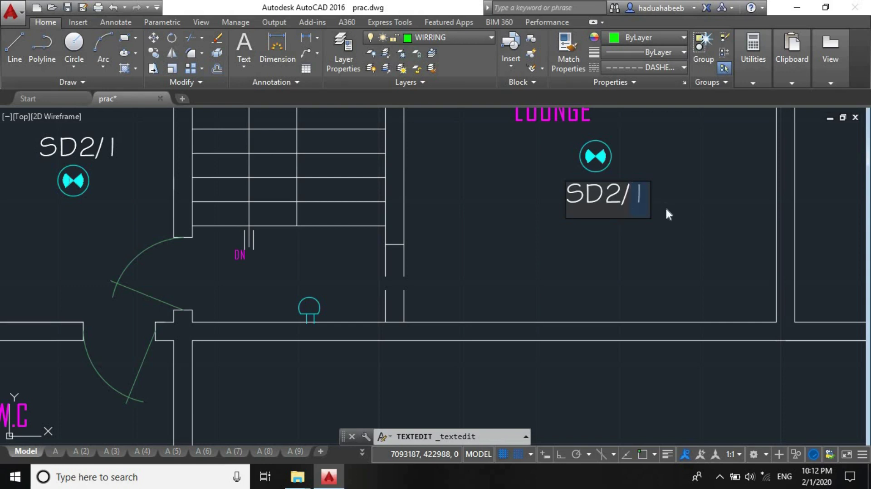
{"action": "type", "text": "6"}
{"action": "scroll", "coordinate": [665, 236], "scroll_direction": "down", "scroll_amount": 4}
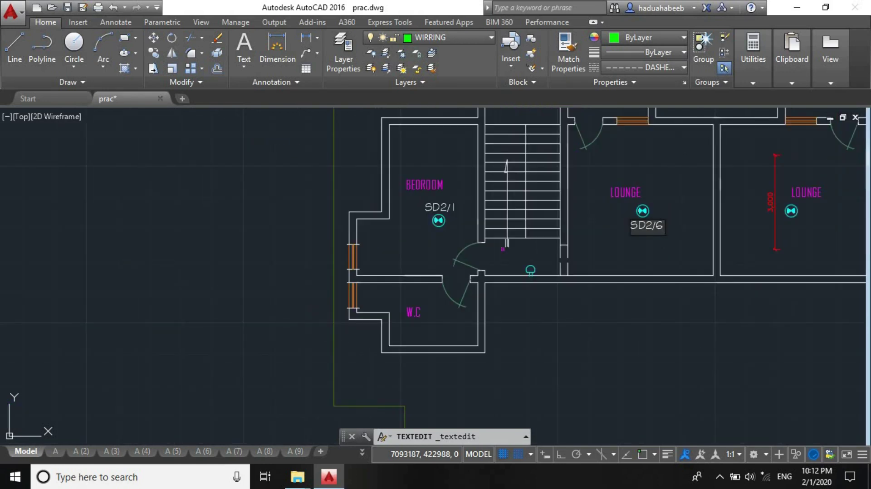
{"action": "key", "text": "Return"}
- Renumber the label above the penthouse bedroom's smoke detector as SD2/7
{"action": "scroll", "coordinate": [417, 217], "scroll_direction": "up", "scroll_amount": 4}
{"action": "double_click", "coordinate": [494, 197]}
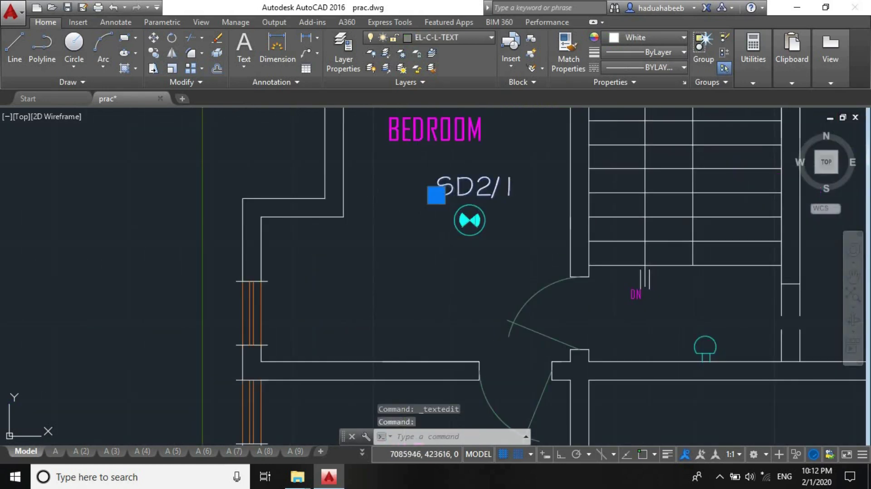
{"action": "left_click", "coordinate": [494, 195]}
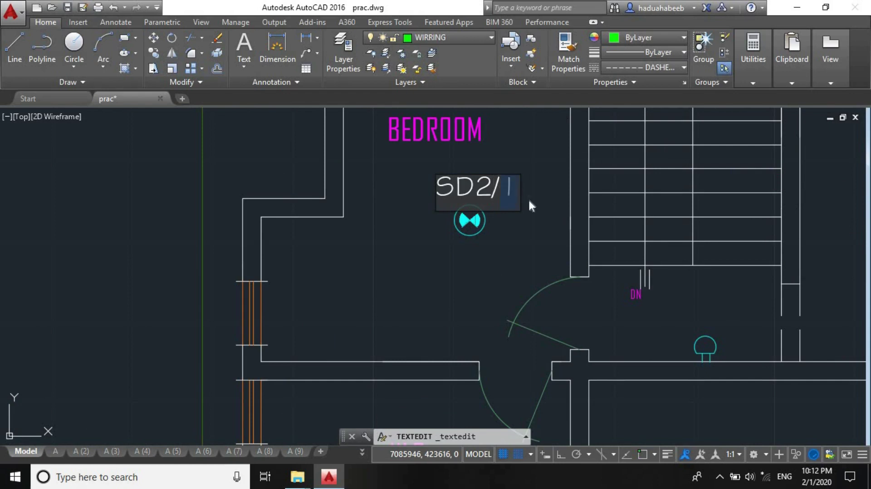
{"action": "type", "text": "7"}
{"action": "key", "text": "Return"}
- Copy the first floor lobby's SD2/3 label to below the rectangular wall device at the head of the left staircase
{"action": "scroll", "coordinate": [396, 231], "scroll_direction": "down", "scroll_amount": 5}
{"action": "scroll", "coordinate": [138, 235], "scroll_direction": "up", "scroll_amount": 6}
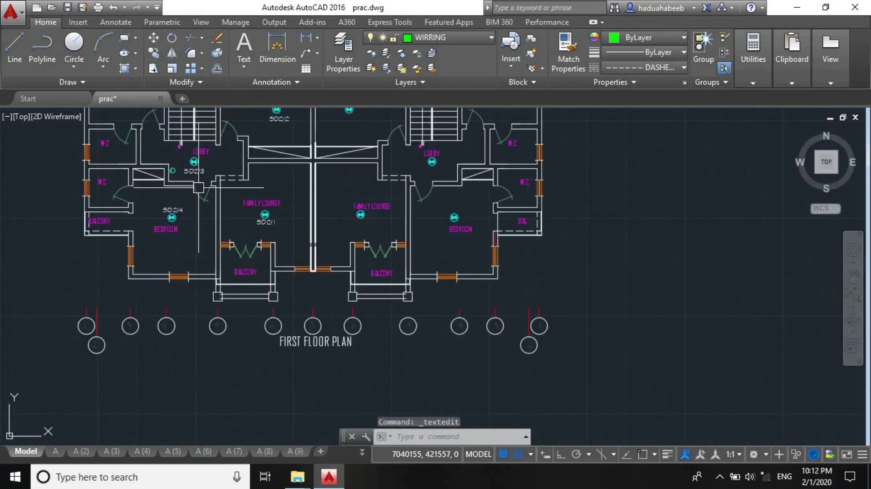
{"action": "scroll", "coordinate": [255, 294], "scroll_direction": "down", "scroll_amount": 2}
{"action": "scroll", "coordinate": [231, 260], "scroll_direction": "up", "scroll_amount": 6}
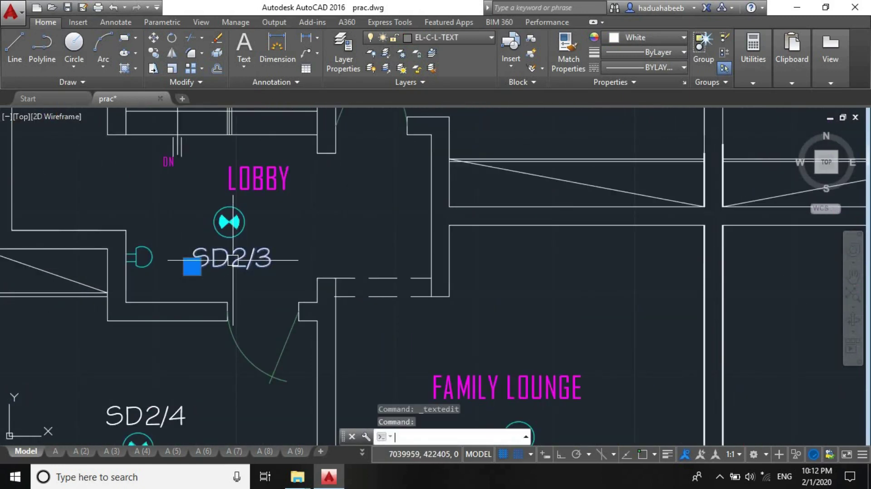
{"action": "key", "text": "Return"}
{"action": "left_click", "coordinate": [233, 259]}
{"action": "scroll", "coordinate": [179, 272], "scroll_direction": "up", "scroll_amount": 4}
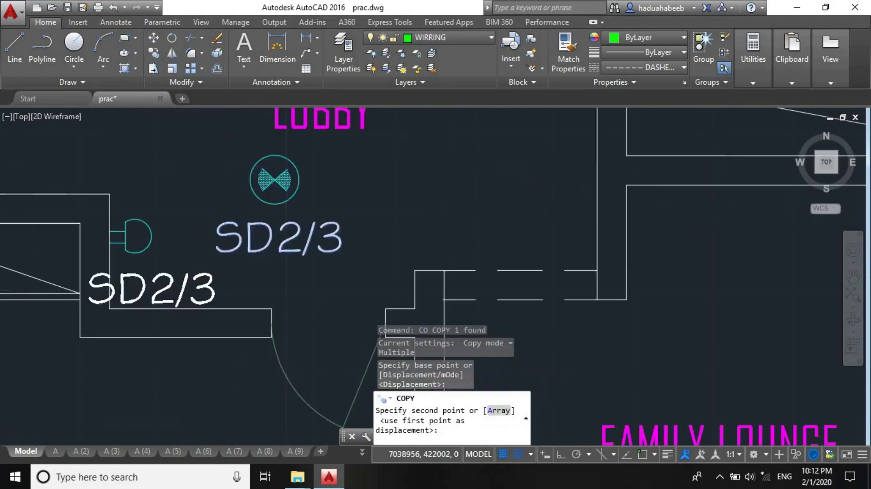
{"action": "scroll", "coordinate": [183, 277], "scroll_direction": "down", "scroll_amount": 6}
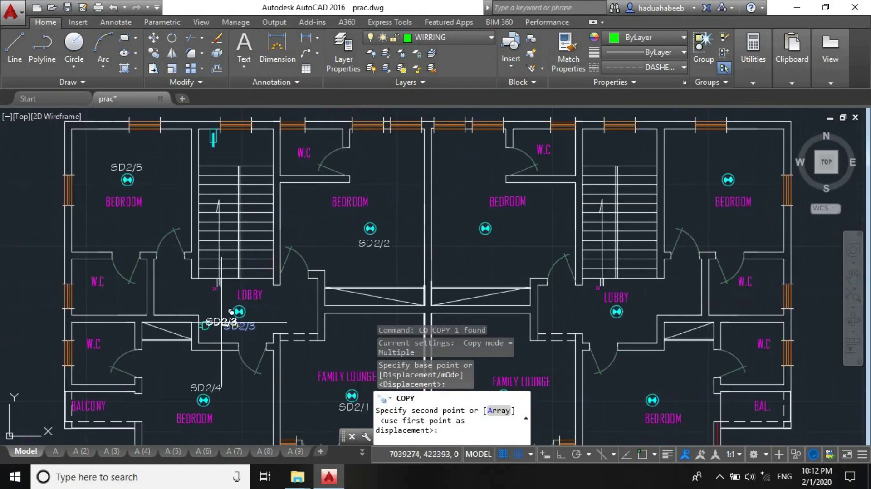
{"action": "scroll", "coordinate": [231, 155], "scroll_direction": "up", "scroll_amount": 6}
{"action": "left_click", "coordinate": [218, 157]}
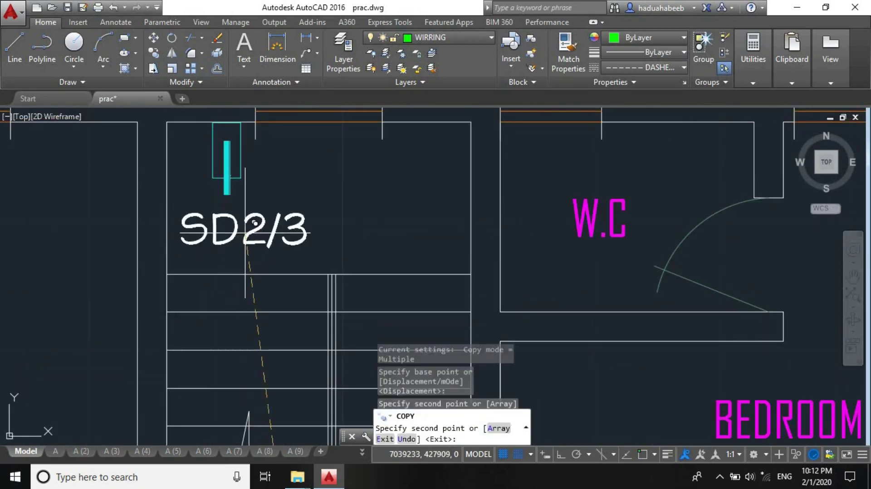
{"action": "key", "text": "Escape"}
- Change the copied label below the staircase's rectangular wall device to BG2/1
{"action": "double_click", "coordinate": [245, 234]}
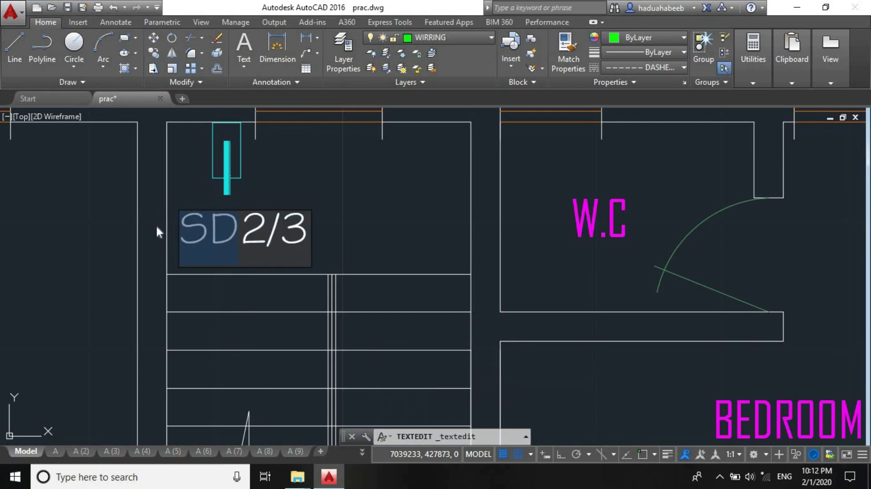
{"action": "type", "text": "BG"}
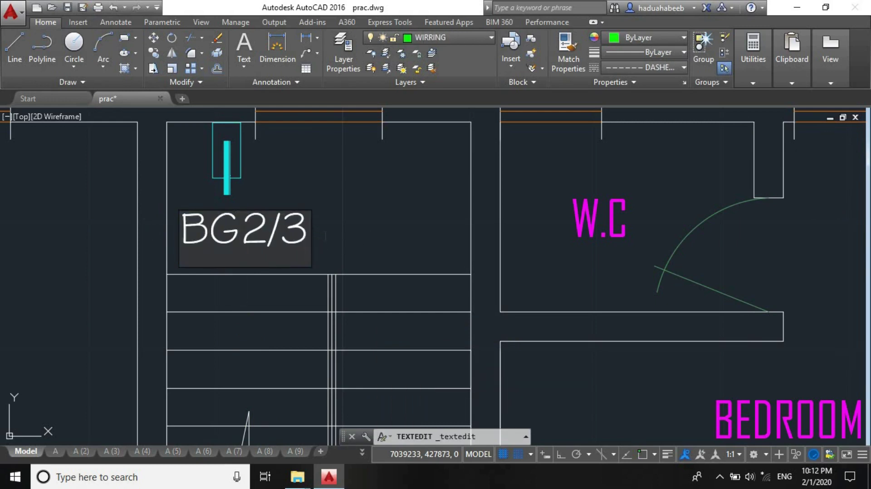
{"action": "key", "text": "End"}
{"action": "key", "text": "BackSpace"}
{"action": "type", "text": "1"}
{"action": "key", "text": "Return"}
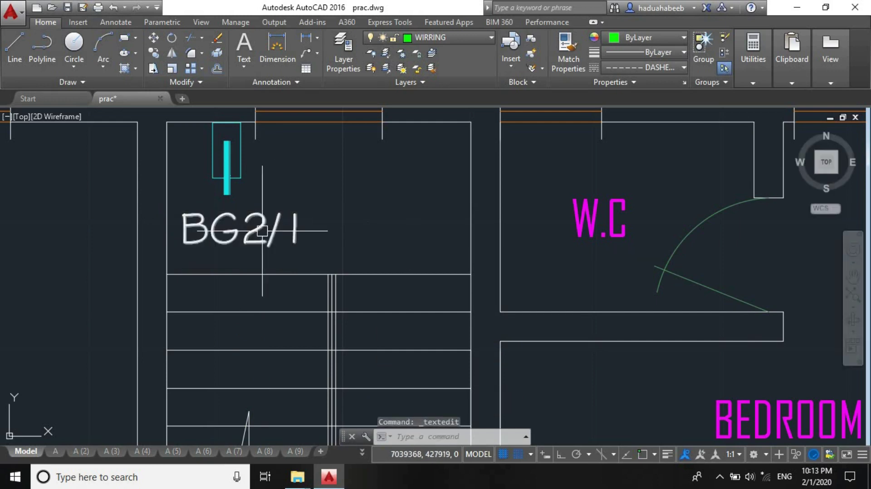
- Copy the first floor staircase's BG2/1 label to below the rectangular wall device at the head of the penthouse's left staircase
{"action": "left_click", "coordinate": [263, 231]}
{"action": "type", "text": "cp"}
{"action": "key", "text": "Return"}
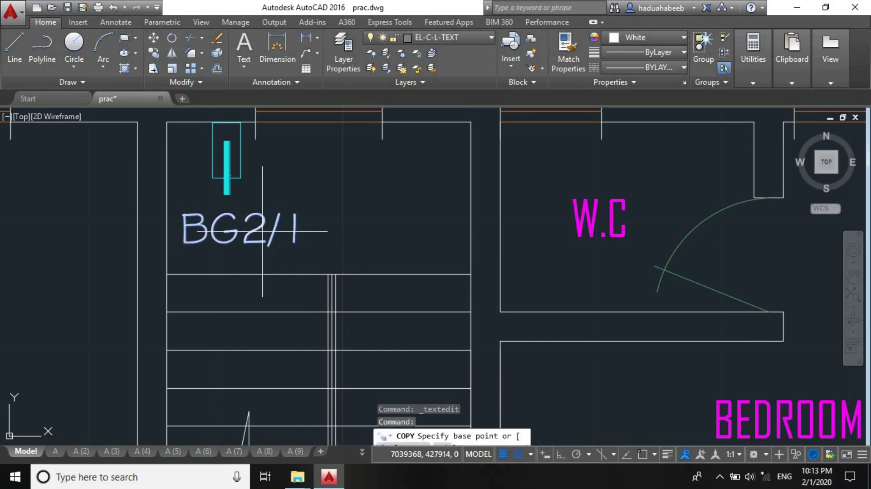
{"action": "left_click", "coordinate": [262, 232]}
{"action": "scroll", "coordinate": [182, 263], "scroll_direction": "down", "scroll_amount": 6}
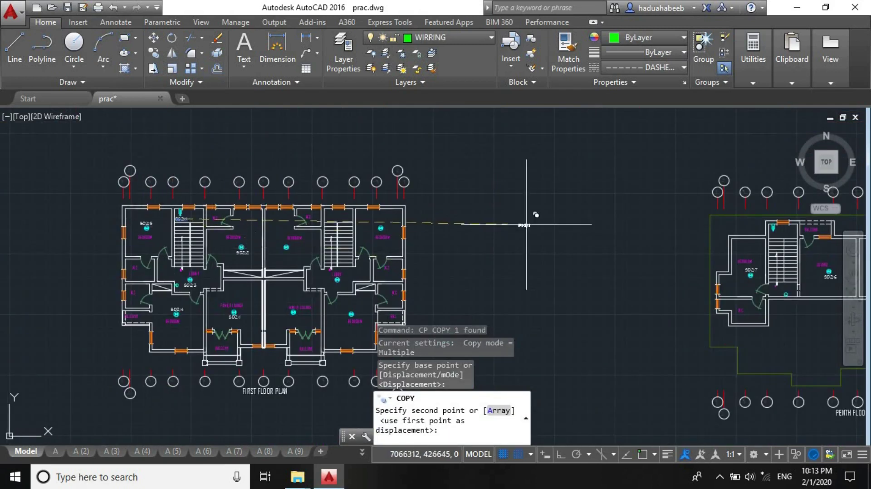
{"action": "scroll", "coordinate": [19, 262], "scroll_direction": "down", "scroll_amount": 2}
{"action": "scroll", "coordinate": [431, 240], "scroll_direction": "up", "scroll_amount": 6}
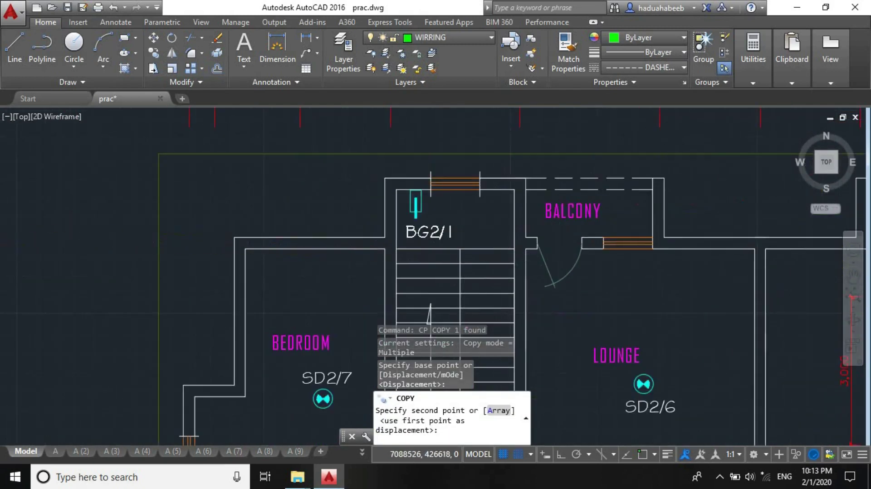
{"action": "key", "text": "Escape"}
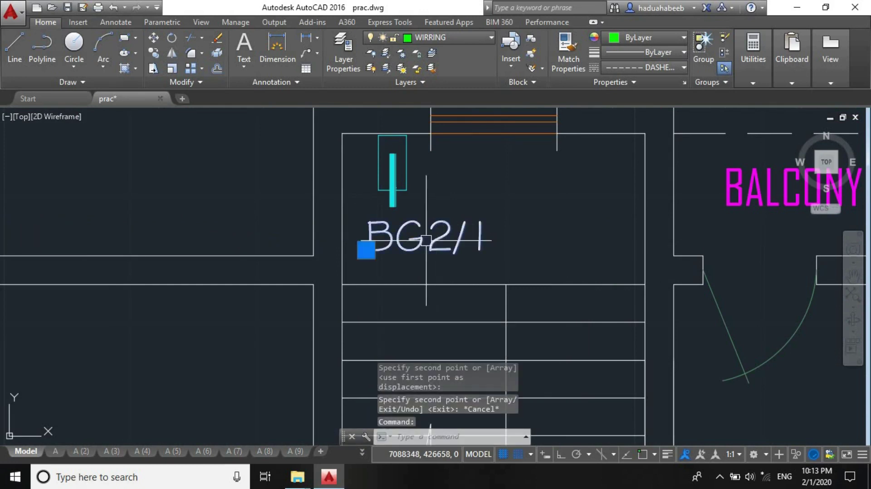
- Renumber the copied label below the penthouse staircase's rectangular wall device as BG2/2
{"action": "double_click", "coordinate": [467, 245]}
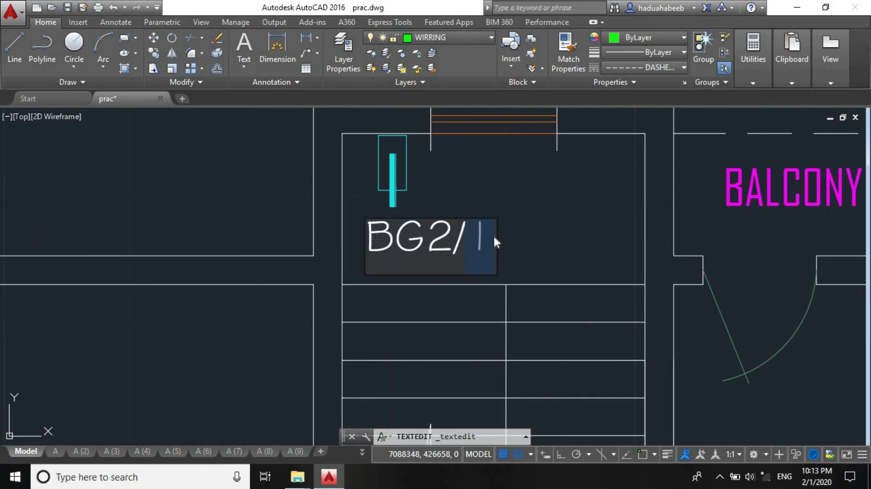
{"action": "type", "text": "BG2/2"}
{"action": "key", "text": "Return"}
{"action": "key", "text": "Return"}
- Copy the first floor left lobby's SD2/3 label to just below the D-shaped device on the lobby wall
{"action": "scroll", "coordinate": [562, 191], "scroll_direction": "down", "scroll_amount": 6}
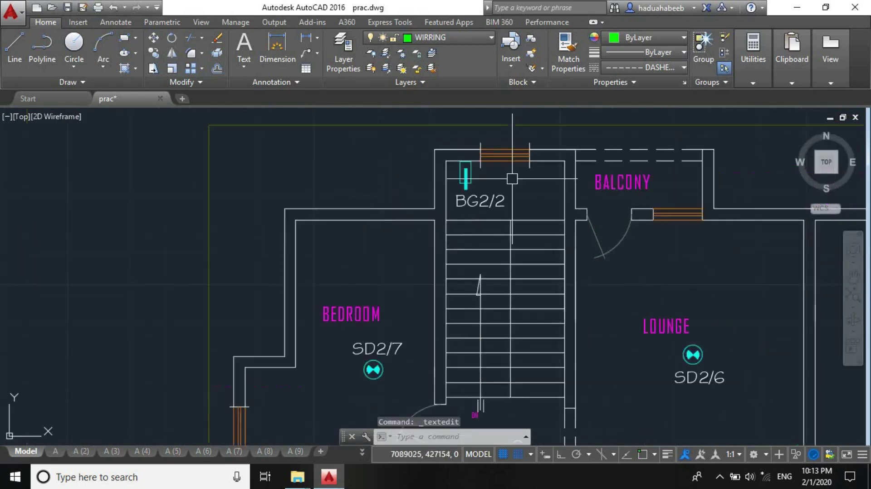
{"action": "scroll", "coordinate": [545, 240], "scroll_direction": "up", "scroll_amount": 15}
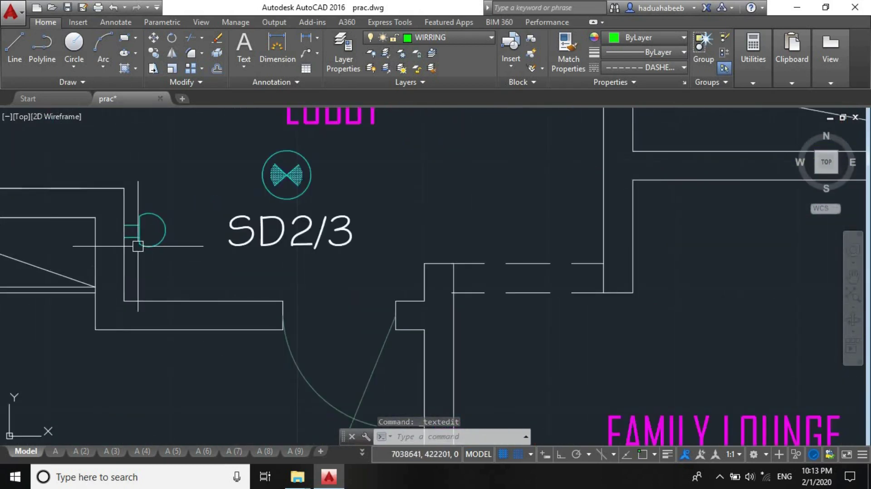
{"action": "left_click", "coordinate": [307, 222]}
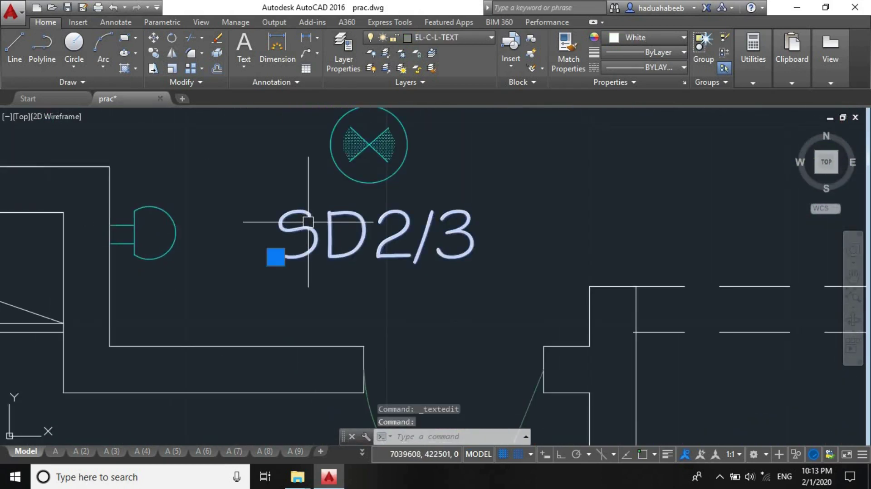
{"action": "type", "text": "co"}
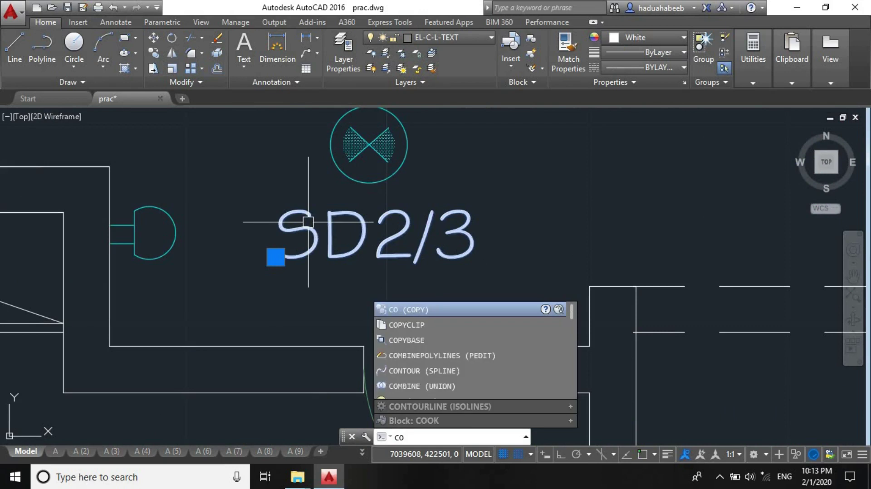
{"action": "key", "text": "Return"}
{"action": "left_click", "coordinate": [339, 243]}
{"action": "key", "text": "Escape"}
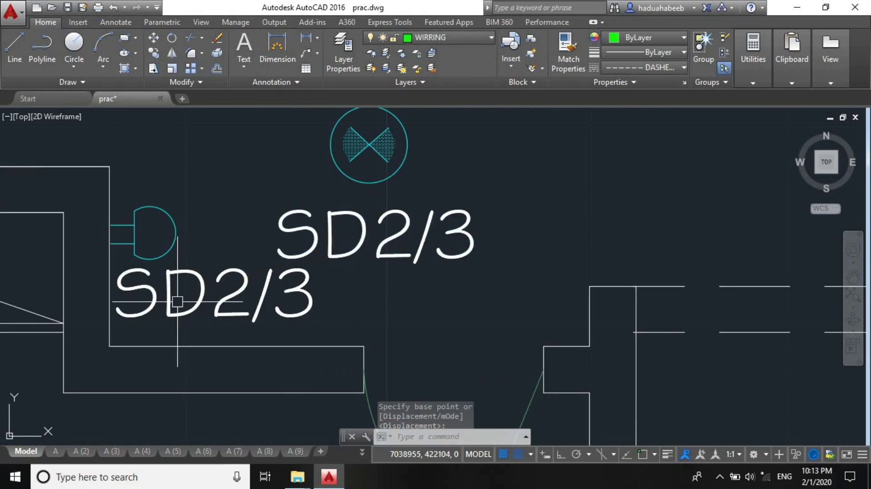
{"action": "left_click", "coordinate": [106, 308]}
- Change the copied label below the lobby's D-shaped wall device to FB2/1
{"action": "double_click", "coordinate": [190, 288]}
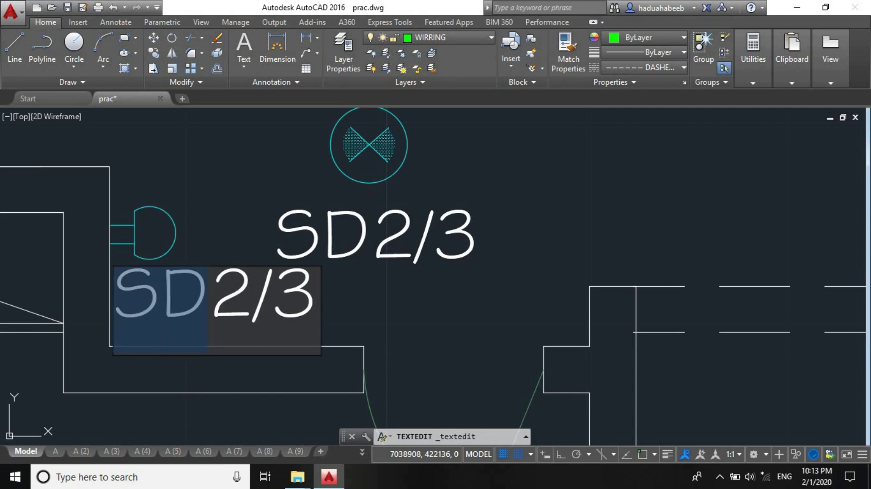
{"action": "type", "text": "FB"}
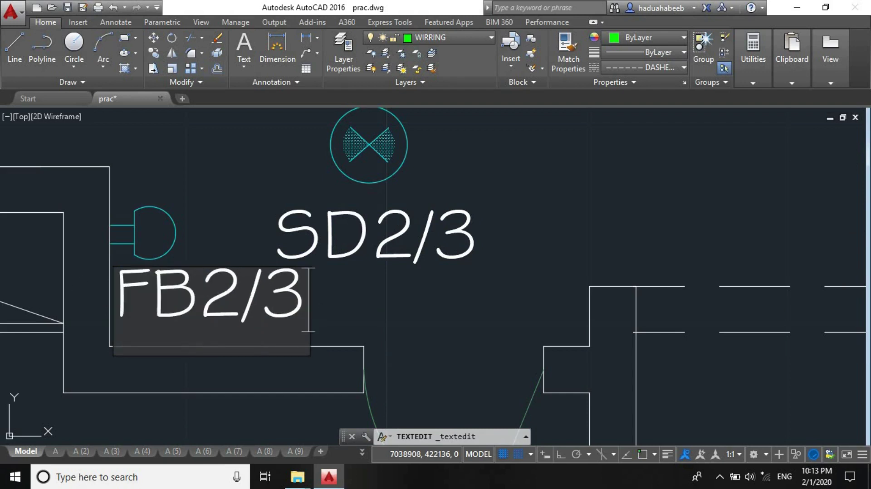
{"action": "key", "text": "BackSpace"}
{"action": "type", "text": "1"}
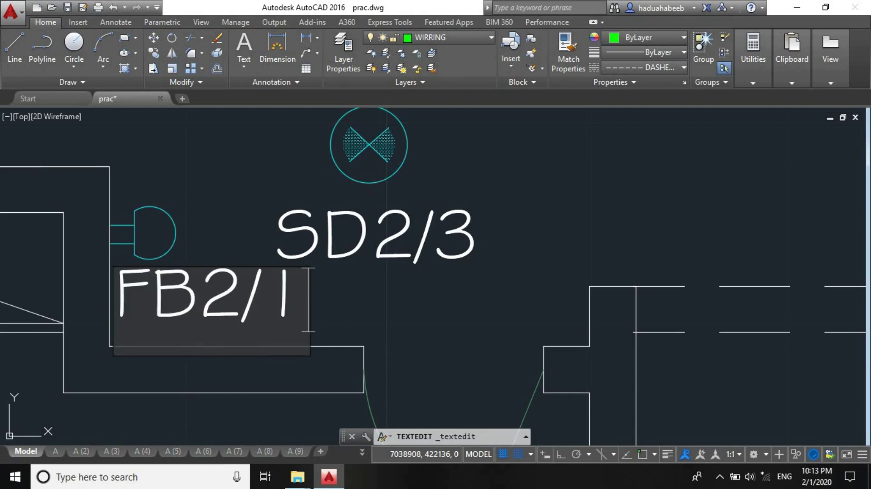
{"action": "key", "text": "Return"}
- Copy the FB2/1 label to above the D-shaped wall device at the foot of the penthouse's left staircase
{"action": "left_click", "coordinate": [223, 290]}
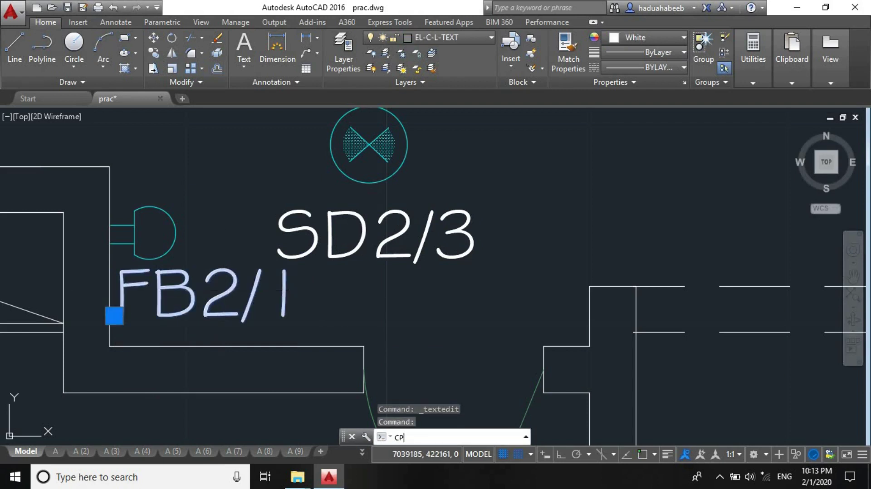
{"action": "key", "text": "Return"}
{"action": "left_click", "coordinate": [387, 290]}
{"action": "scroll", "coordinate": [115, 184], "scroll_direction": "down", "scroll_amount": 6}
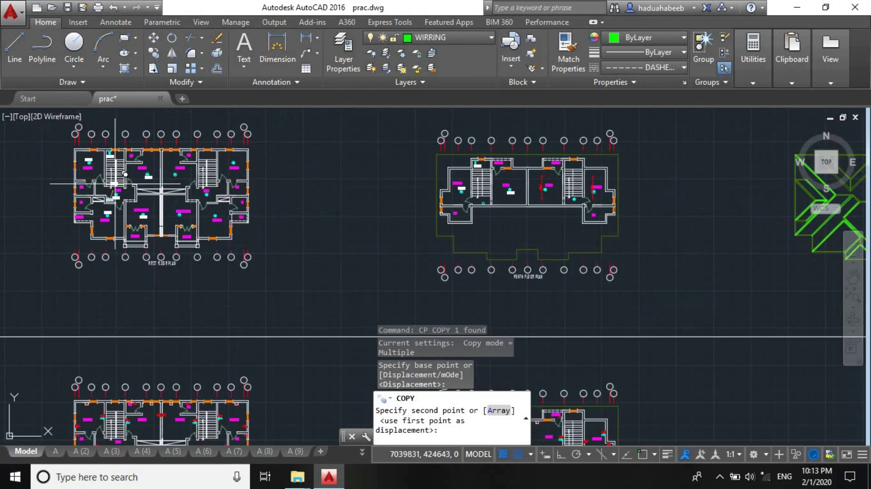
{"action": "scroll", "coordinate": [476, 172], "scroll_direction": "up", "scroll_amount": 10}
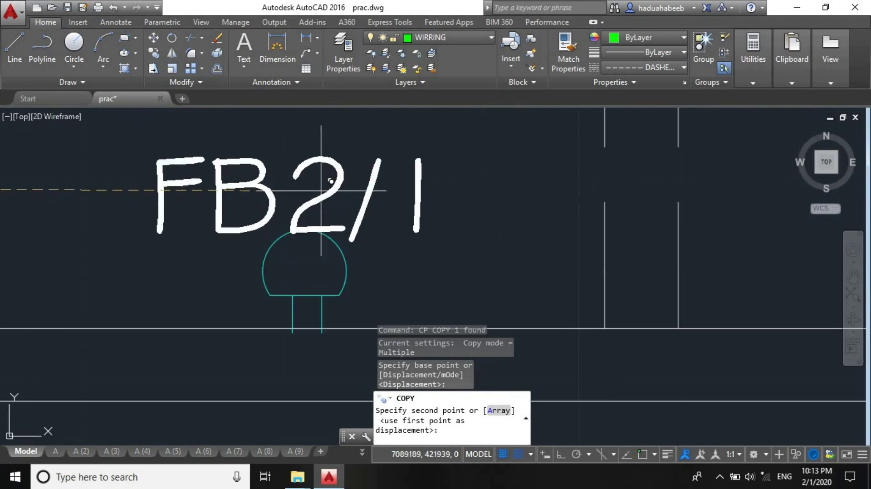
{"action": "left_click", "coordinate": [324, 172]}
{"action": "key", "text": "Return"}
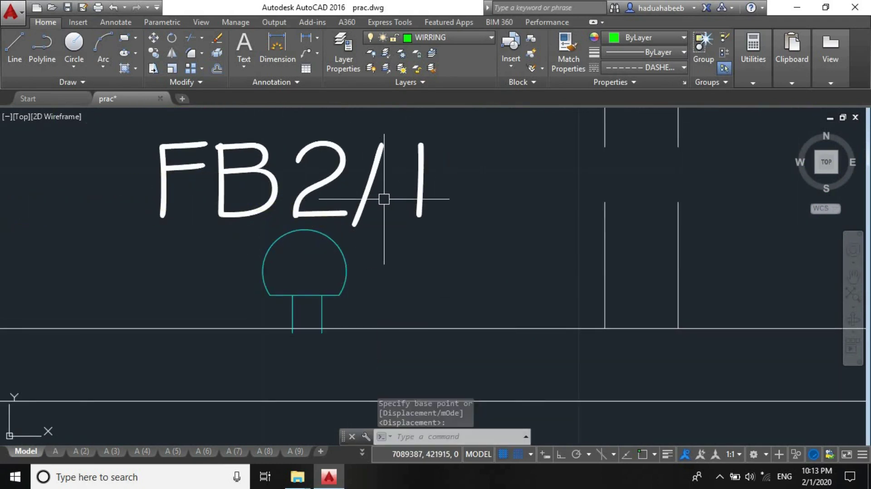
- Renumber the copied label above the penthouse's D-shaped wall device as FB2/2
{"action": "left_click", "coordinate": [384, 199]}
{"action": "key", "text": "Escape"}
{"action": "double_click", "coordinate": [401, 181]}
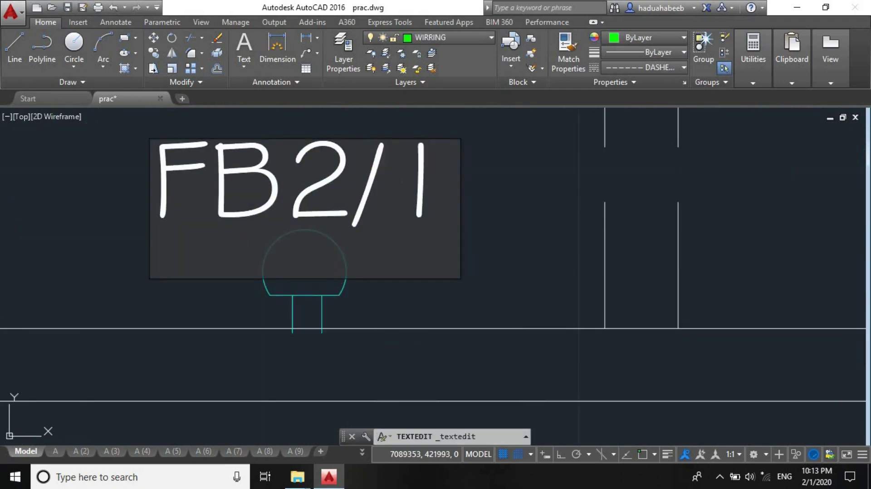
{"action": "double_click", "coordinate": [452, 191]}
{"action": "type", "text": "2"}
{"action": "key", "text": "Return"}
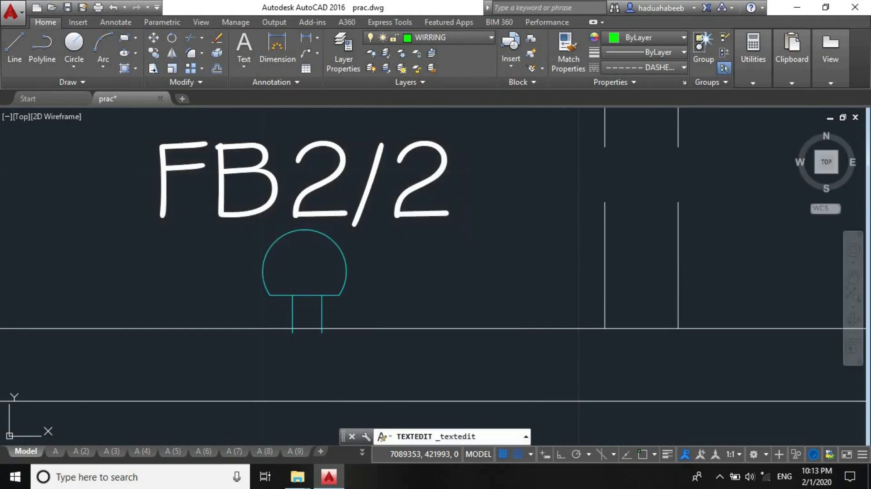
- Review the loop 2 device labels across the penthouse and first floor plans
{"action": "scroll", "coordinate": [525, 329], "scroll_direction": "down", "scroll_amount": 8}
{"action": "scroll", "coordinate": [398, 304], "scroll_direction": "down", "scroll_amount": 8}
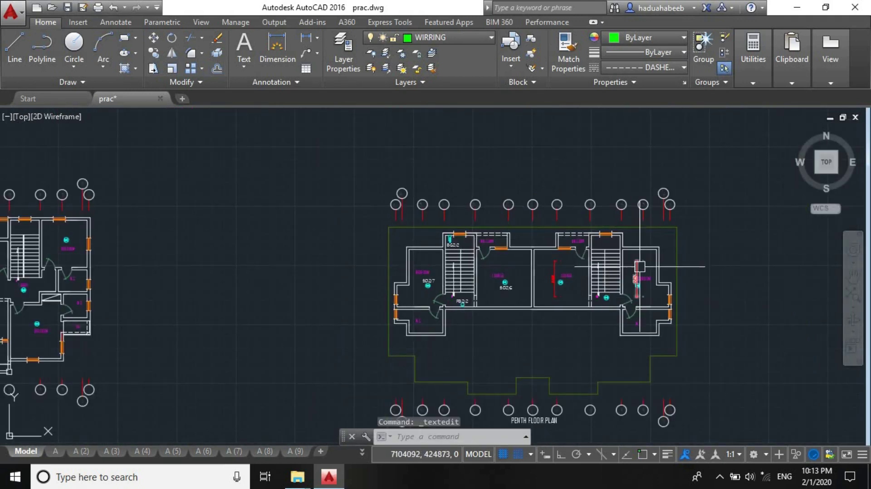
{"action": "scroll", "coordinate": [630, 284], "scroll_direction": "down", "scroll_amount": 4}
{"action": "scroll", "coordinate": [318, 293], "scroll_direction": "up", "scroll_amount": 6}
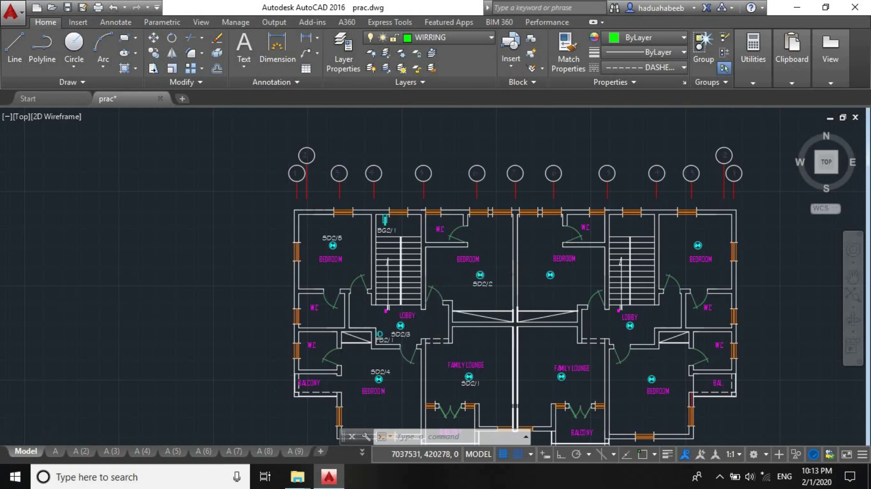
{"action": "scroll", "coordinate": [357, 365], "scroll_direction": "up", "scroll_amount": 2}
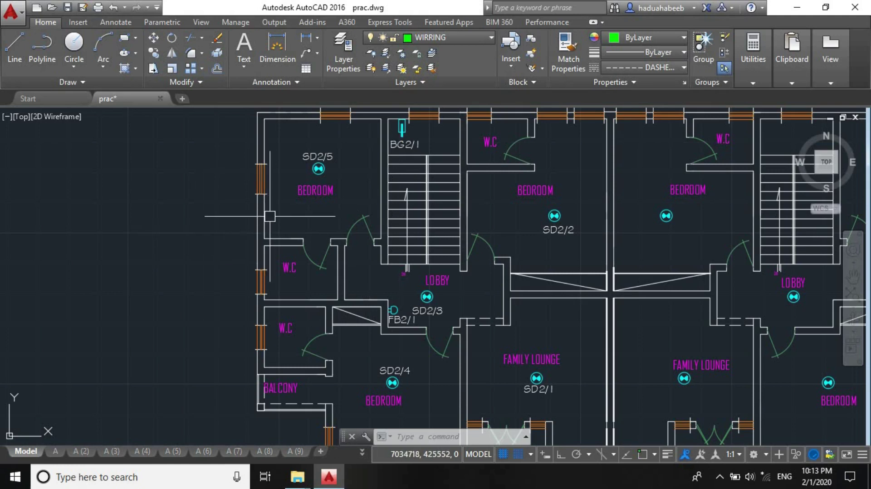
{"action": "scroll", "coordinate": [456, 217], "scroll_direction": "down", "scroll_amount": 2}
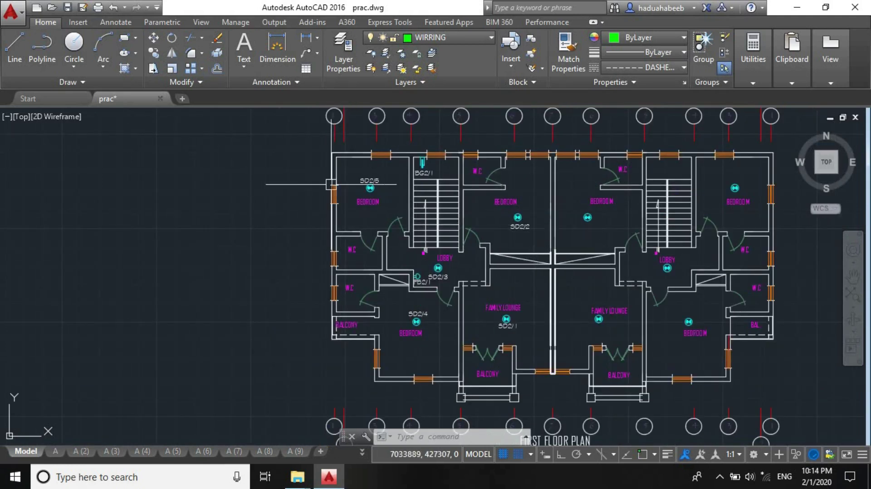
{"action": "scroll", "coordinate": [331, 184], "scroll_direction": "down", "scroll_amount": 5}
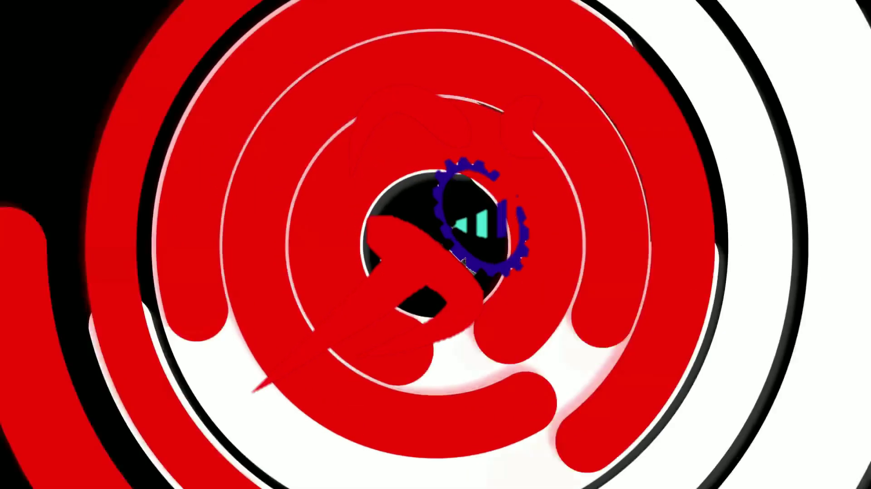